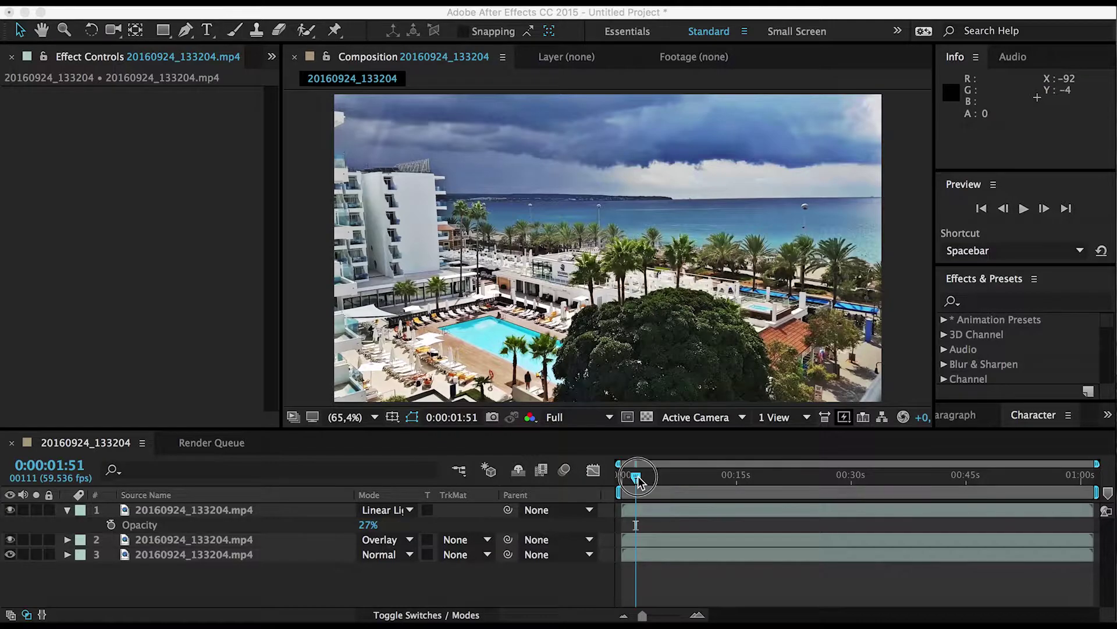
Step: Scrub through the graded clip around the 16- and 32-second marks to review it
left_click_drag(637, 478, 788, 479)
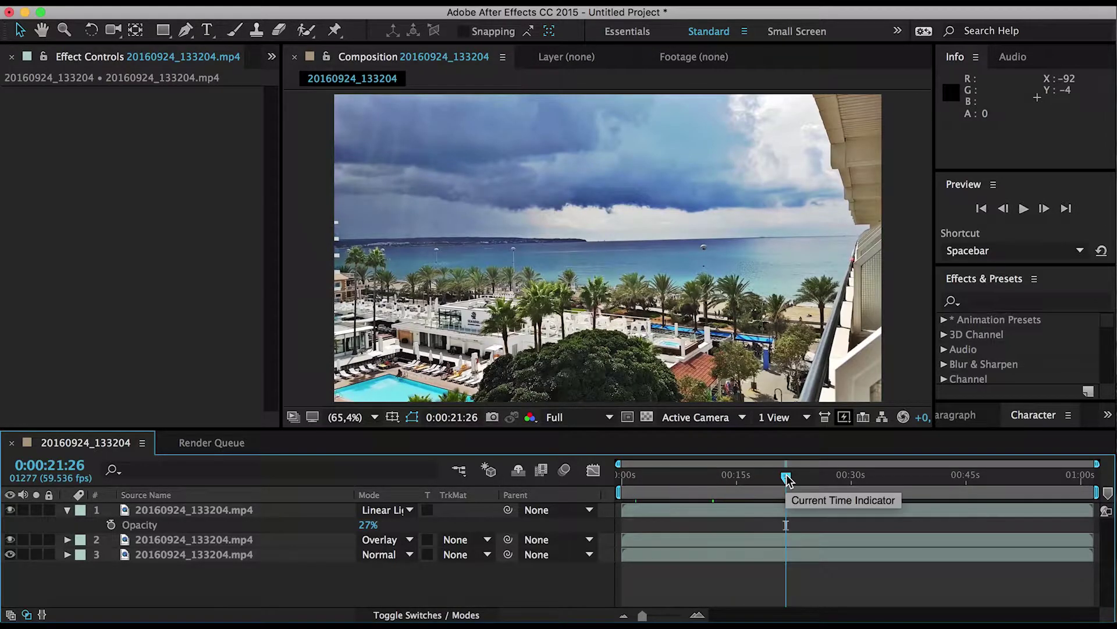
left_click(871, 474)
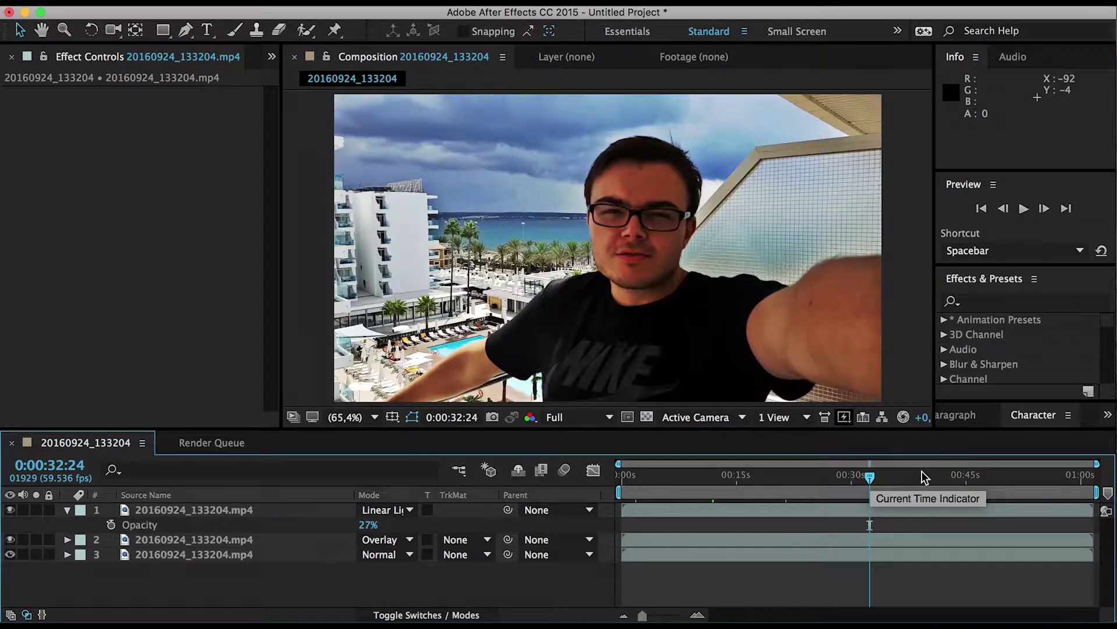
left_click(749, 484)
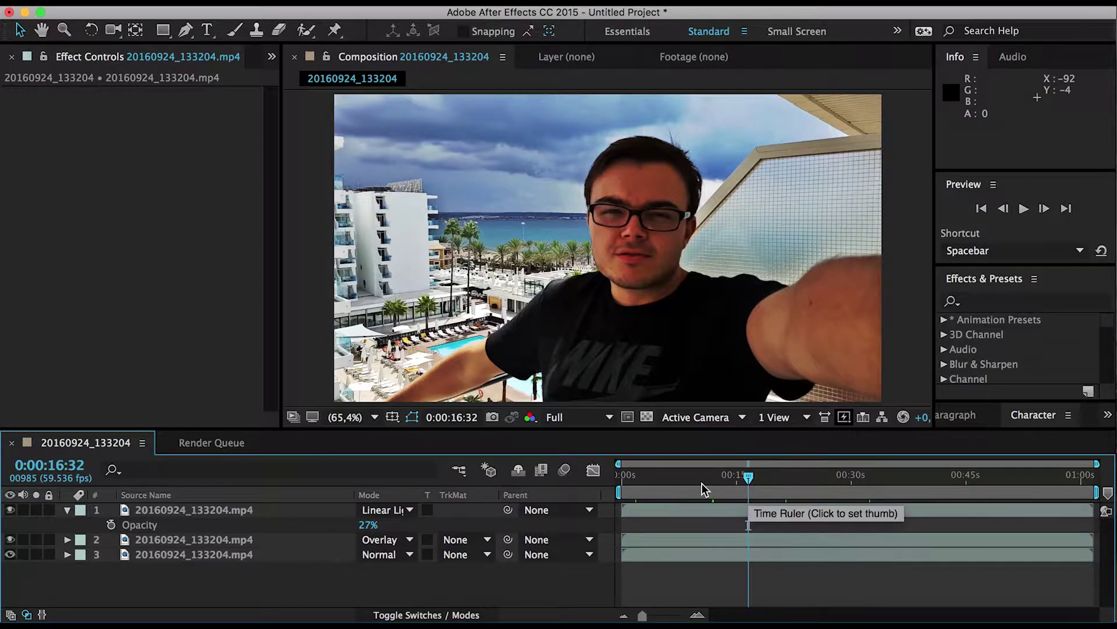
left_click_drag(662, 476, 697, 477)
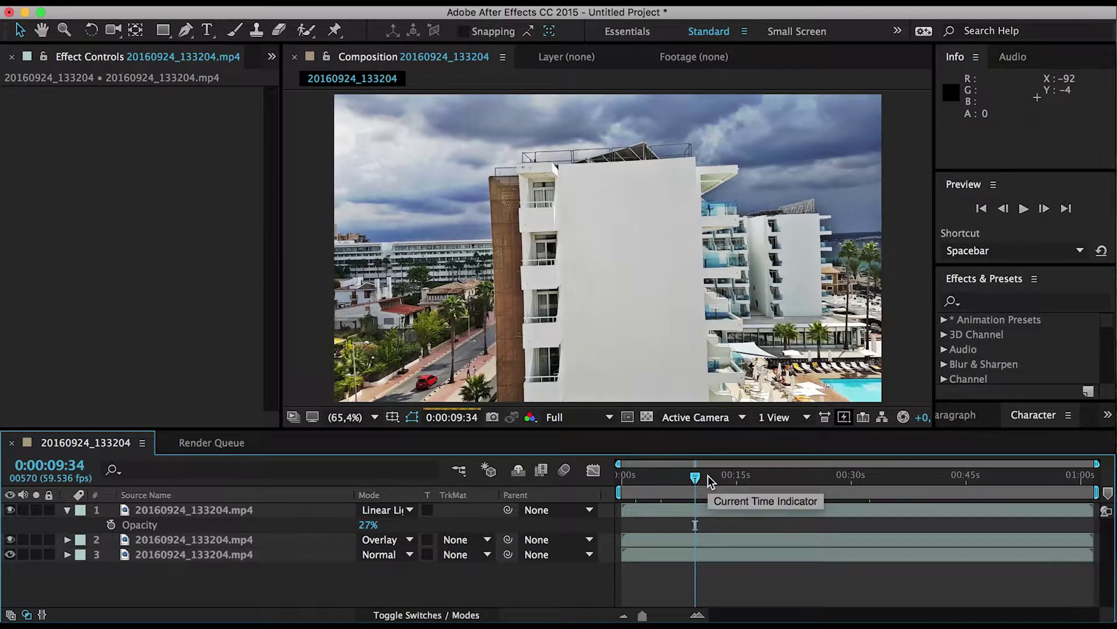
Step: Hide and reshow the two effect layers to compare the graded clip with the original
left_click(188, 511)
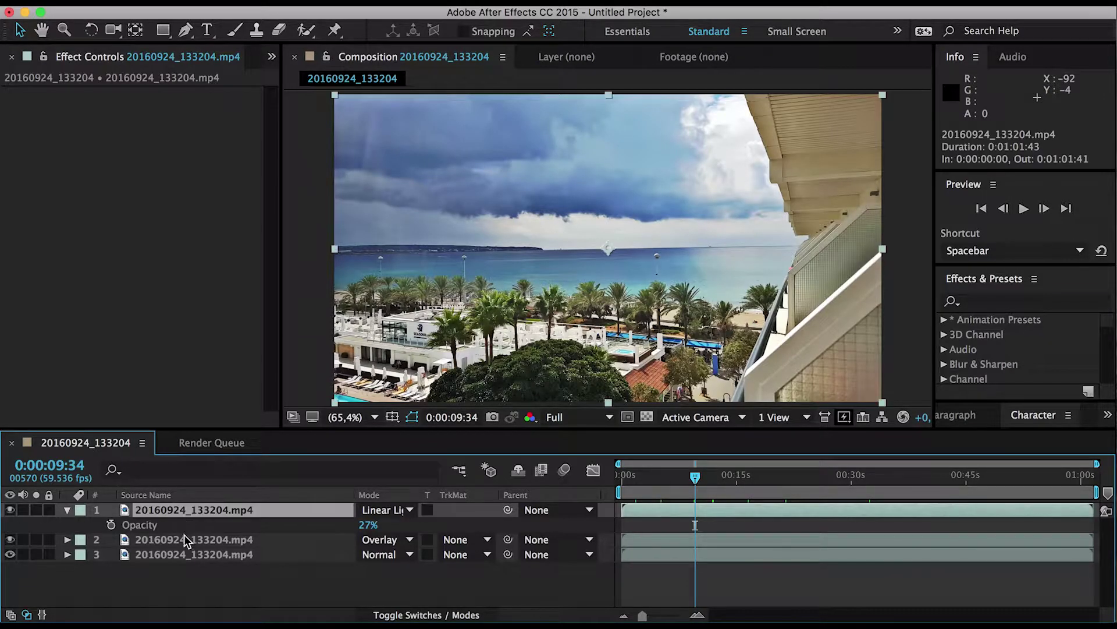
left_click(187, 540, "shift")
right_click(187, 540)
left_click(152, 539)
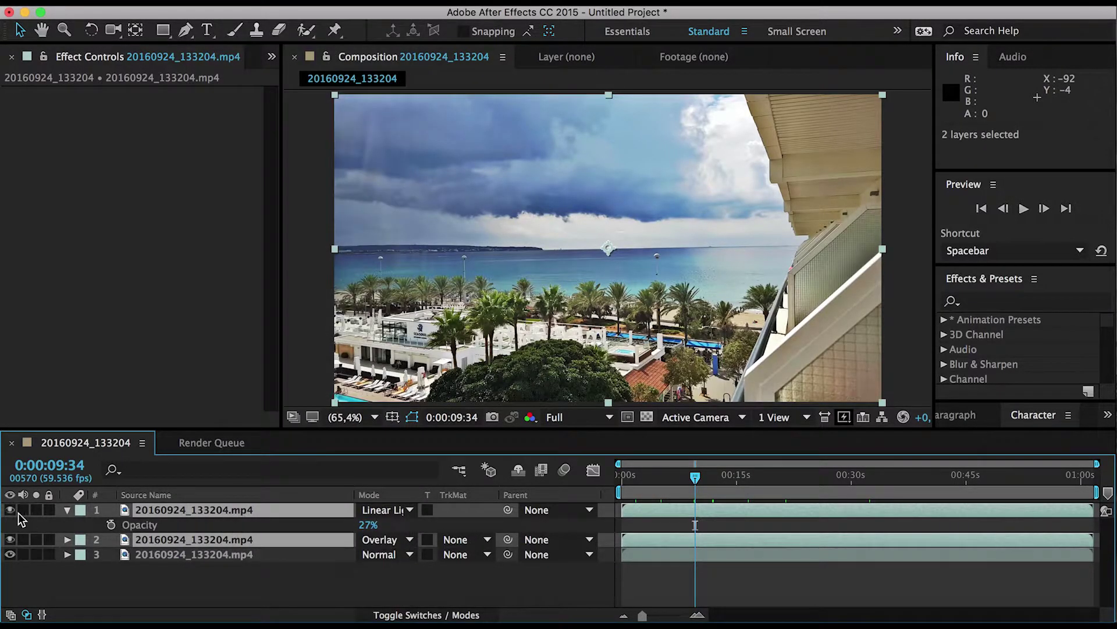
left_click(67, 509)
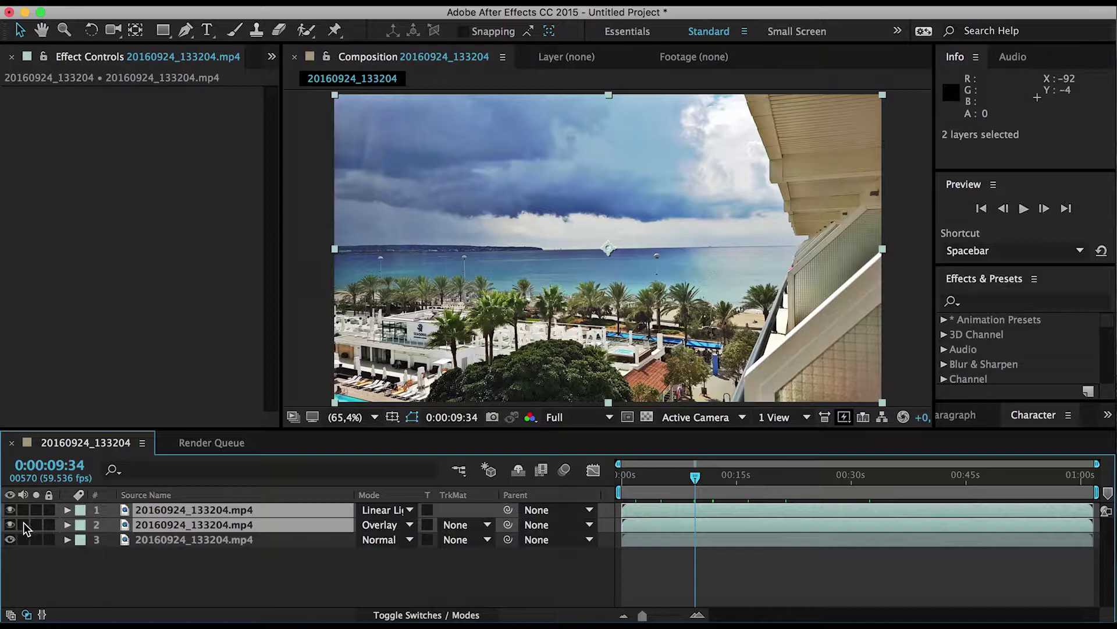
left_click_drag(10, 510, 14, 523)
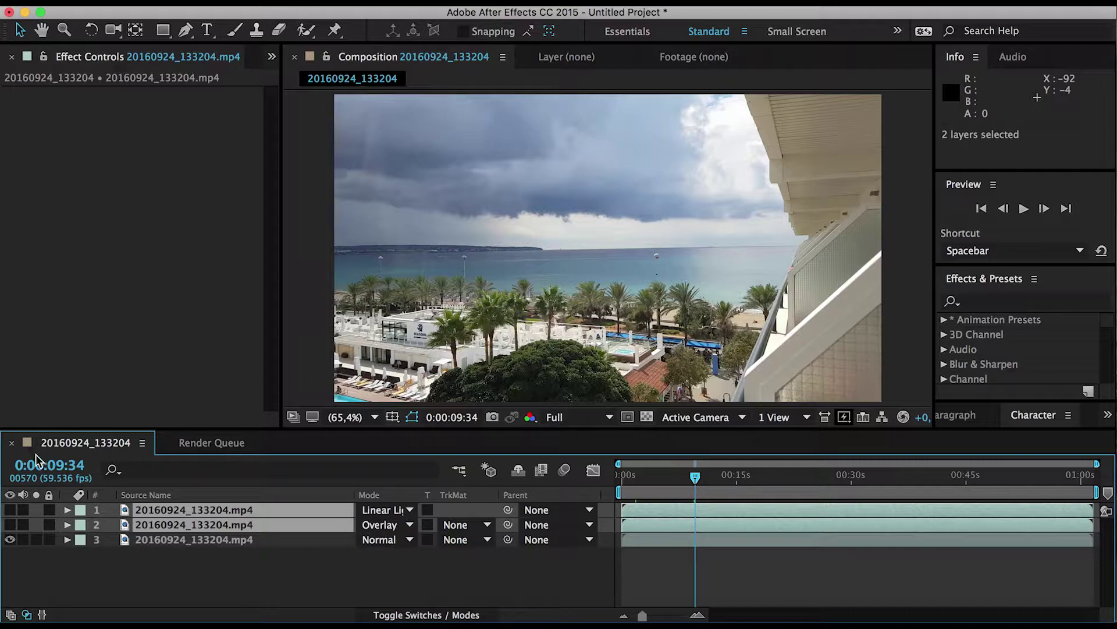
left_click_drag(10, 525, 10, 510)
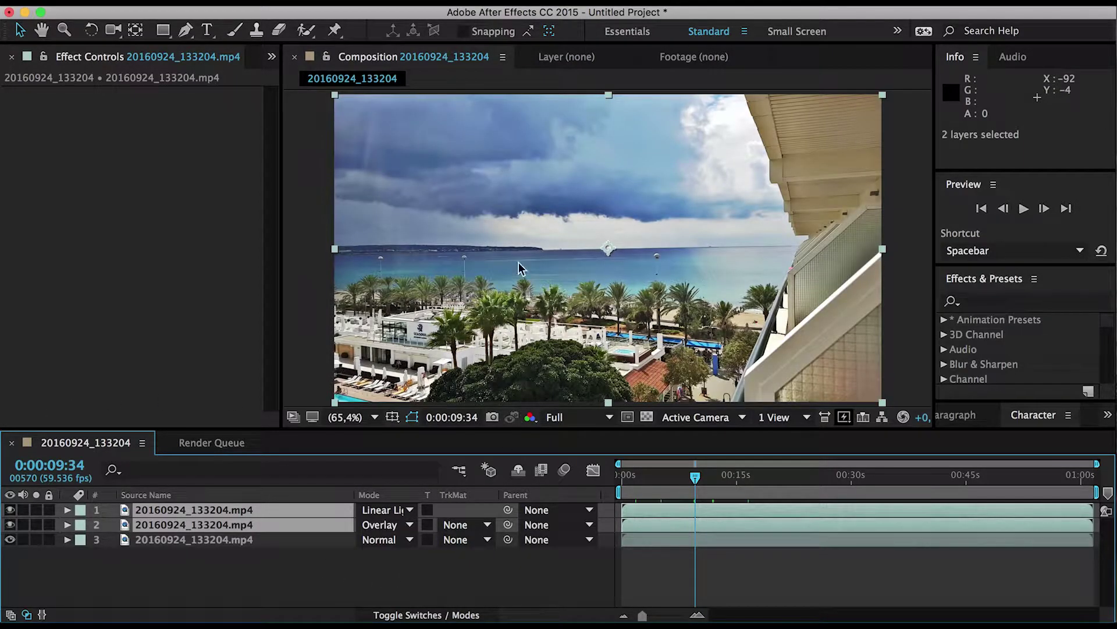
left_click(215, 582)
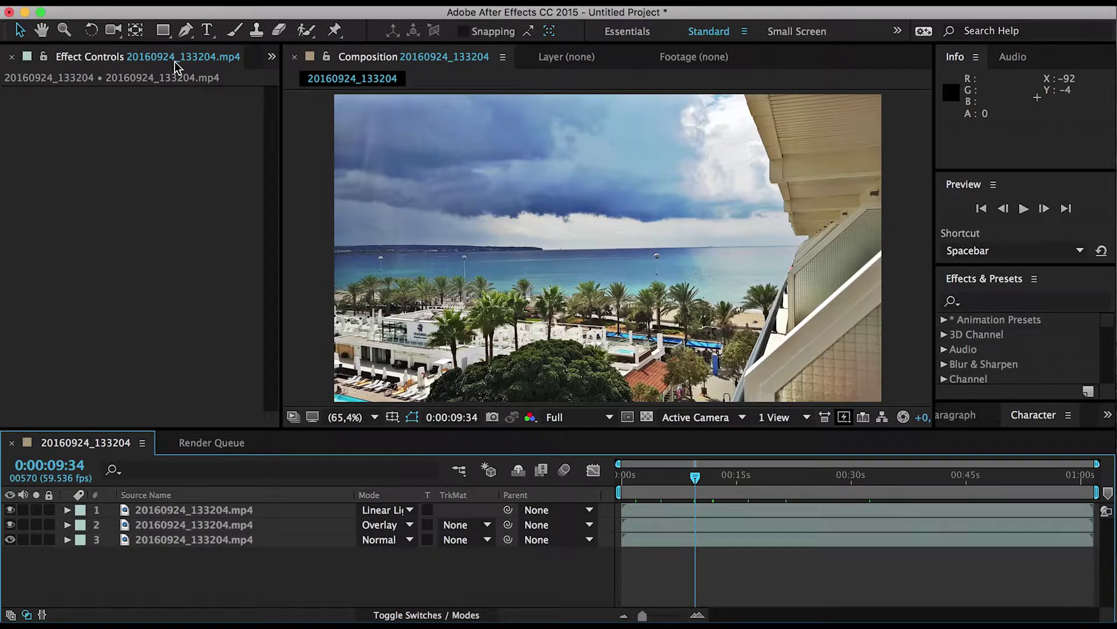
Step: Delete all three layers, add a fresh copy of 20160924_133204.mp4 and mute its audio
left_click_drag(174, 579, 93, 451)
key("Delete")
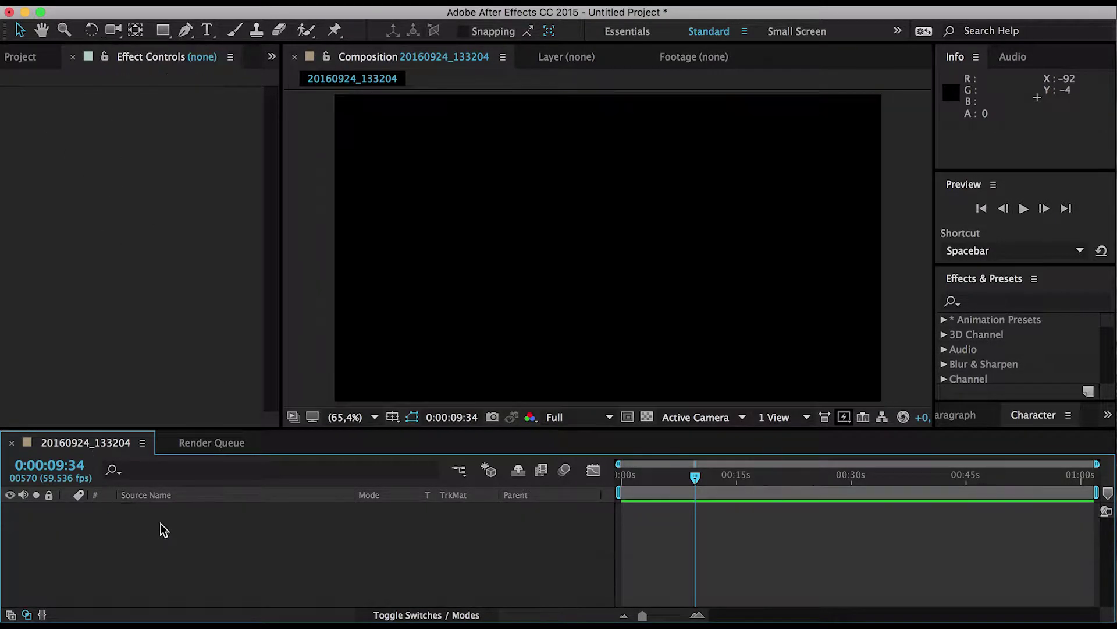
left_click(9, 57)
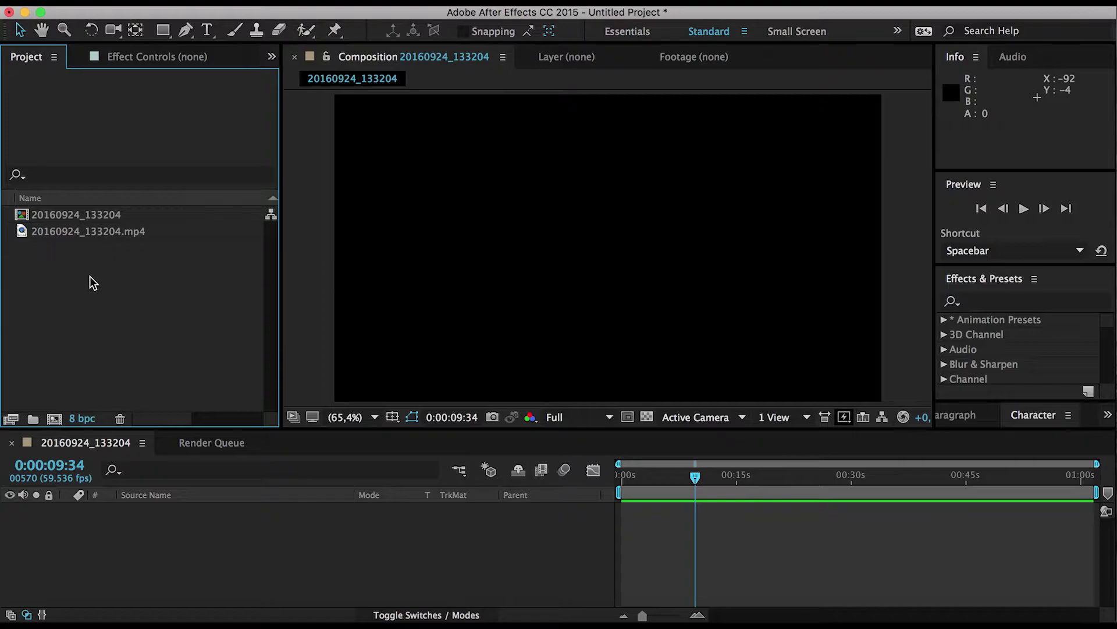
left_click(64, 220)
left_click(65, 244)
left_click(76, 234)
left_click_drag(89, 231, 146, 527)
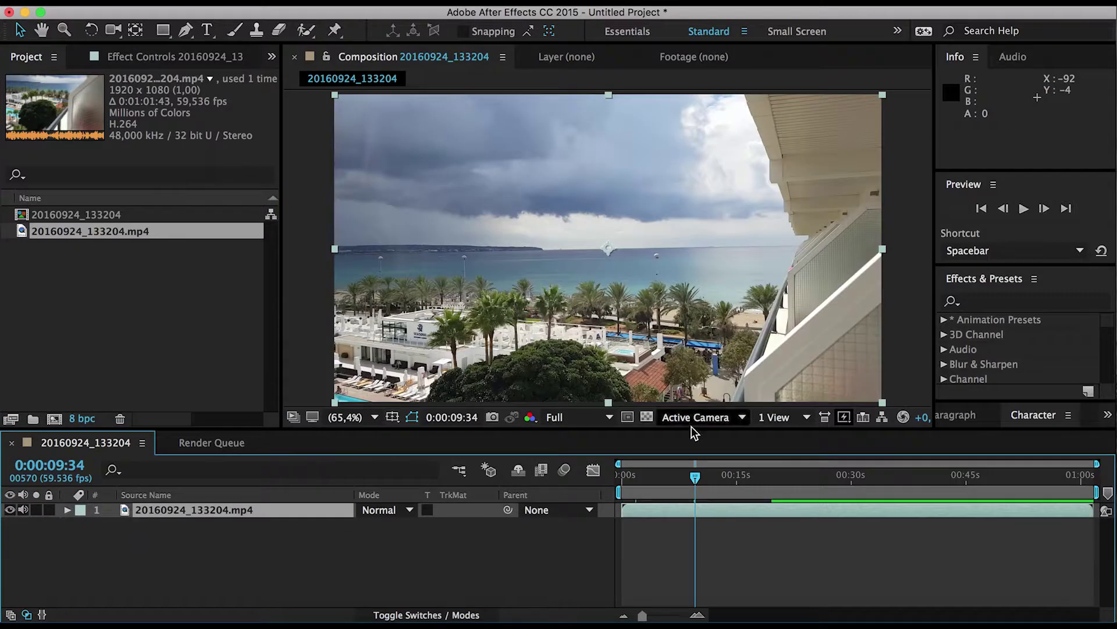
left_click(41, 535)
left_click(23, 509)
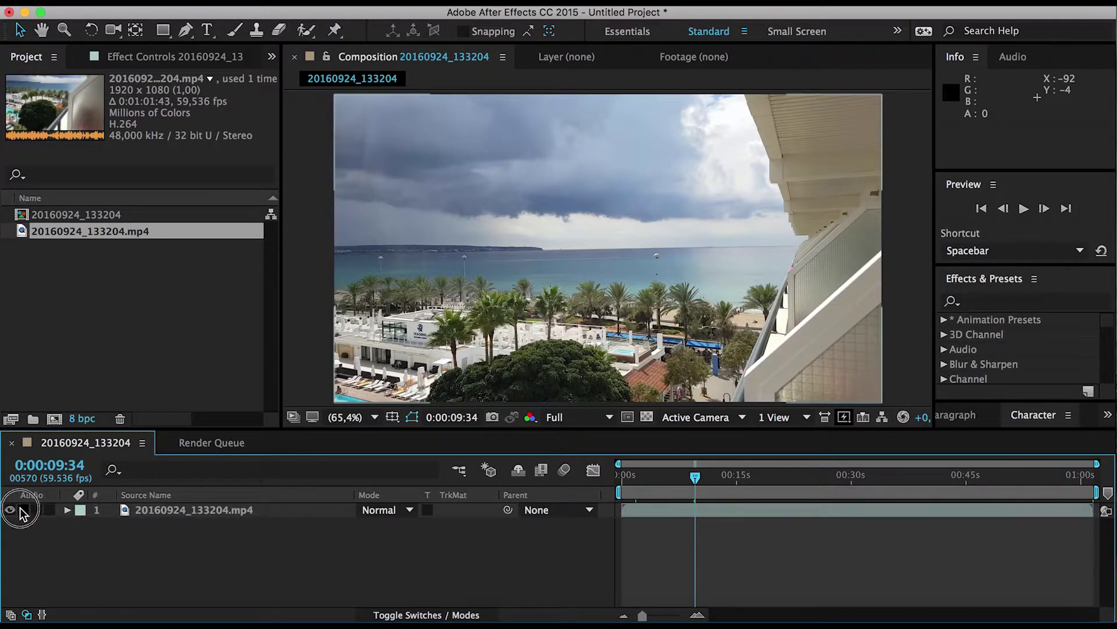
Step: Move the playhead to the 7:38 frame and select the clip layer
left_click_drag(695, 477, 620, 479)
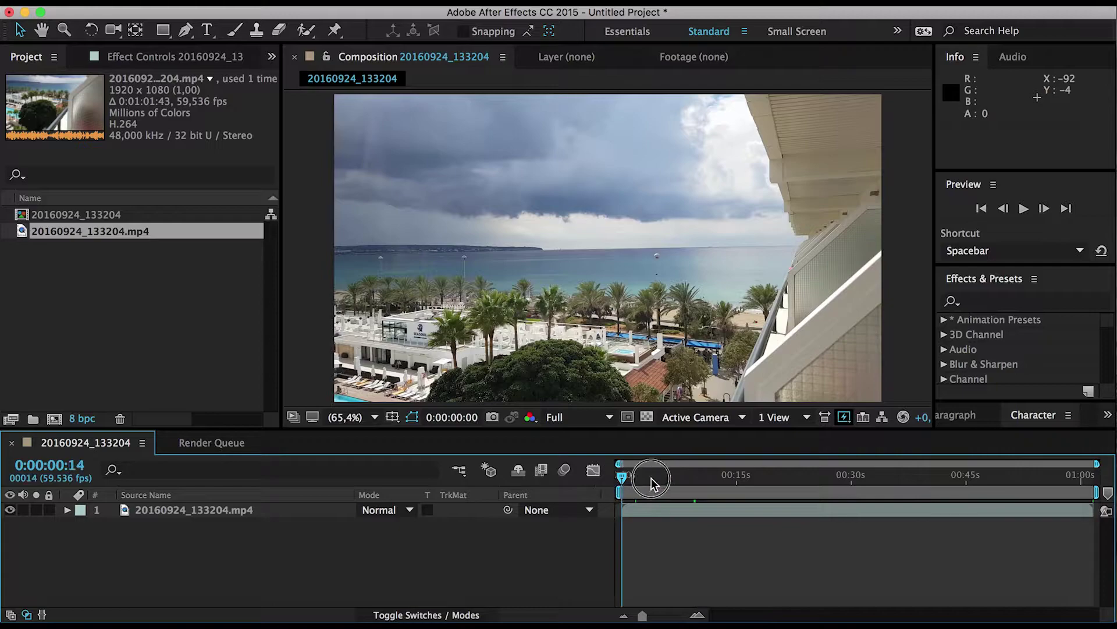
left_click(710, 475)
left_click(680, 474)
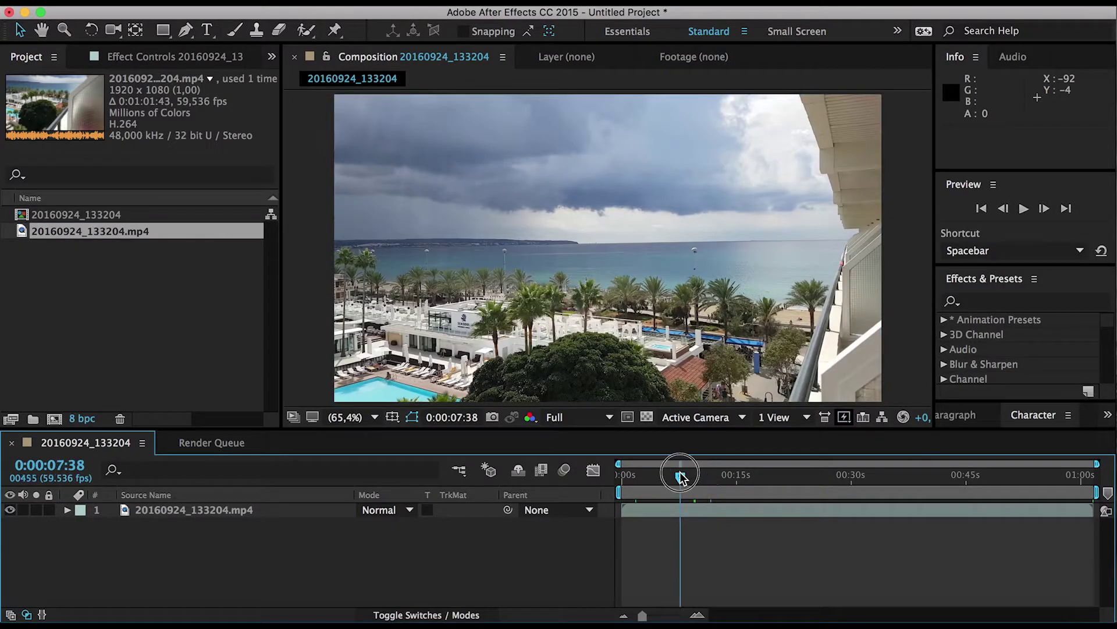
left_click(669, 509)
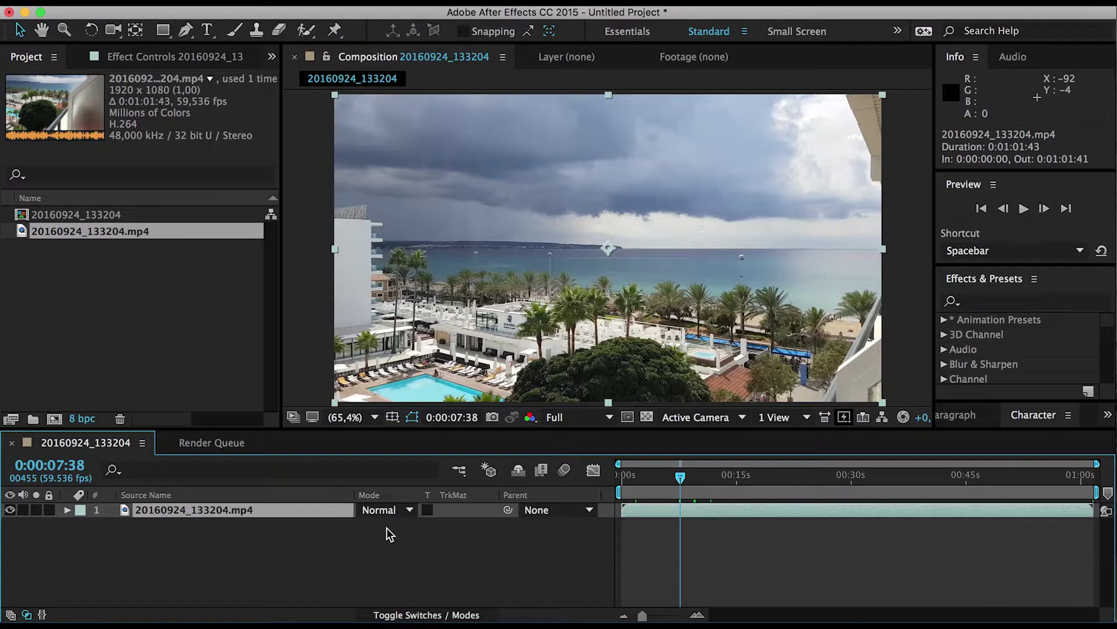
Step: Duplicate the beach clip layer and rename the top copy 'Duplicate 1'
key("super+d")
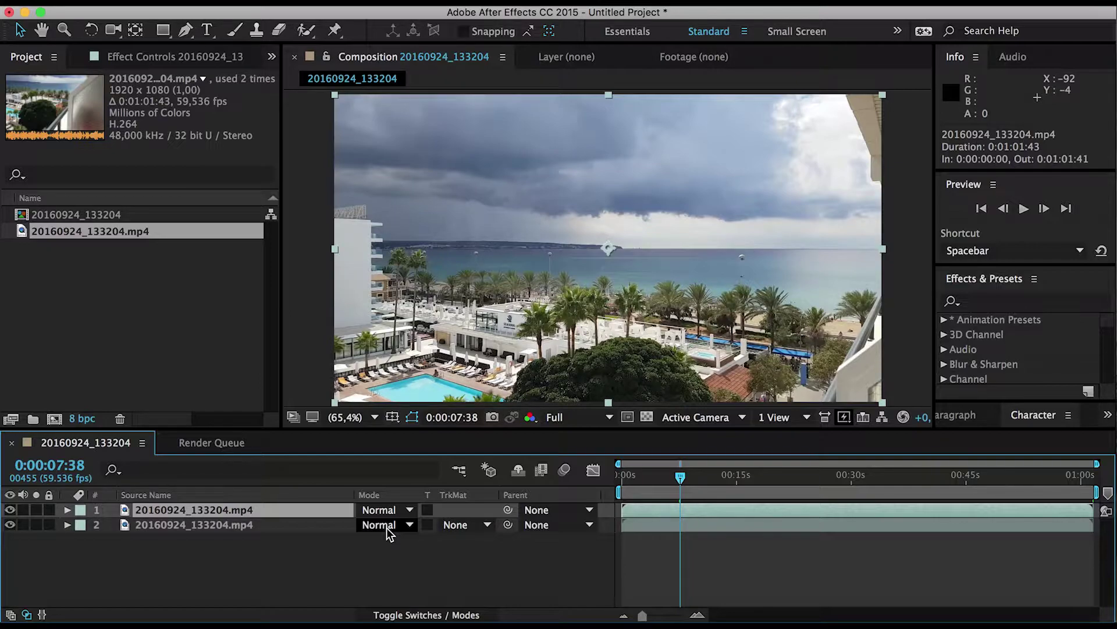
left_click(999, 303)
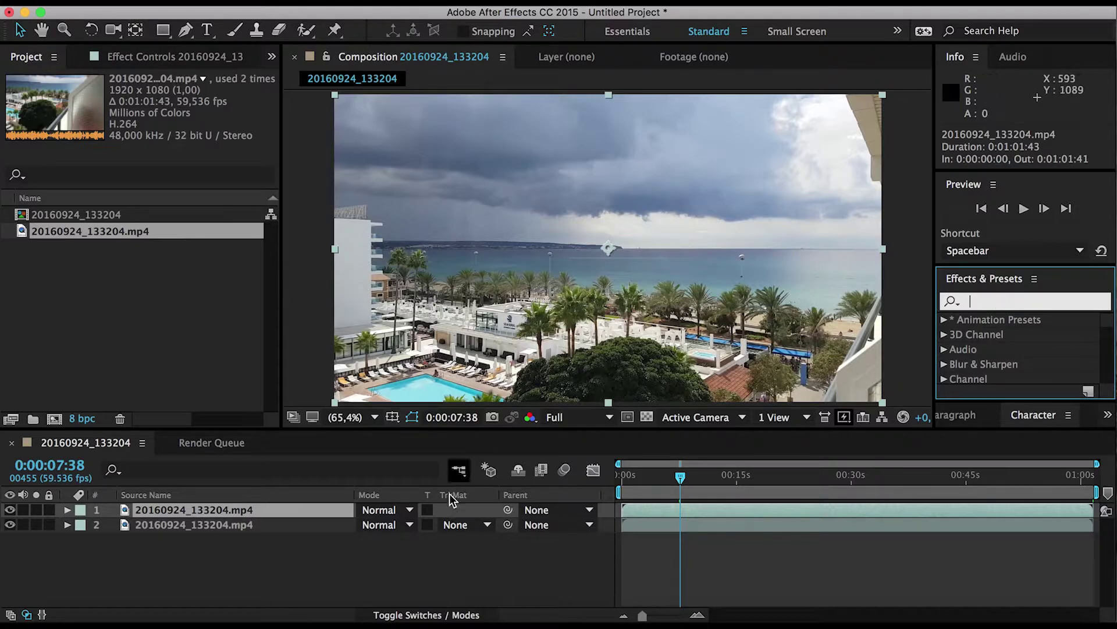
right_click(274, 511)
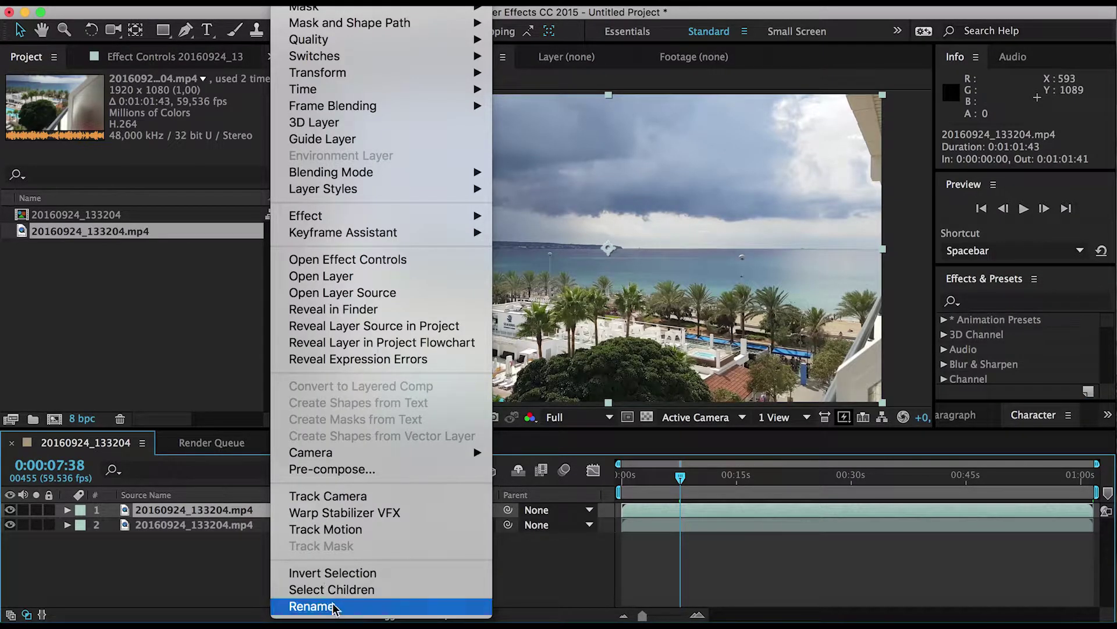
left_click(332, 605)
type("Duplicate 1")
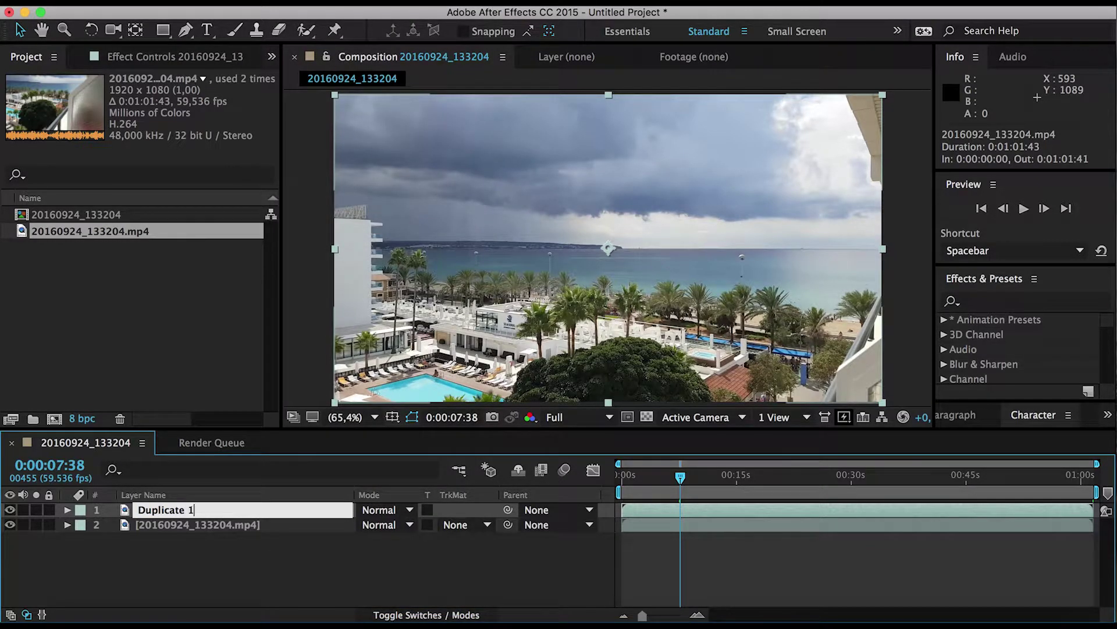
key("Return")
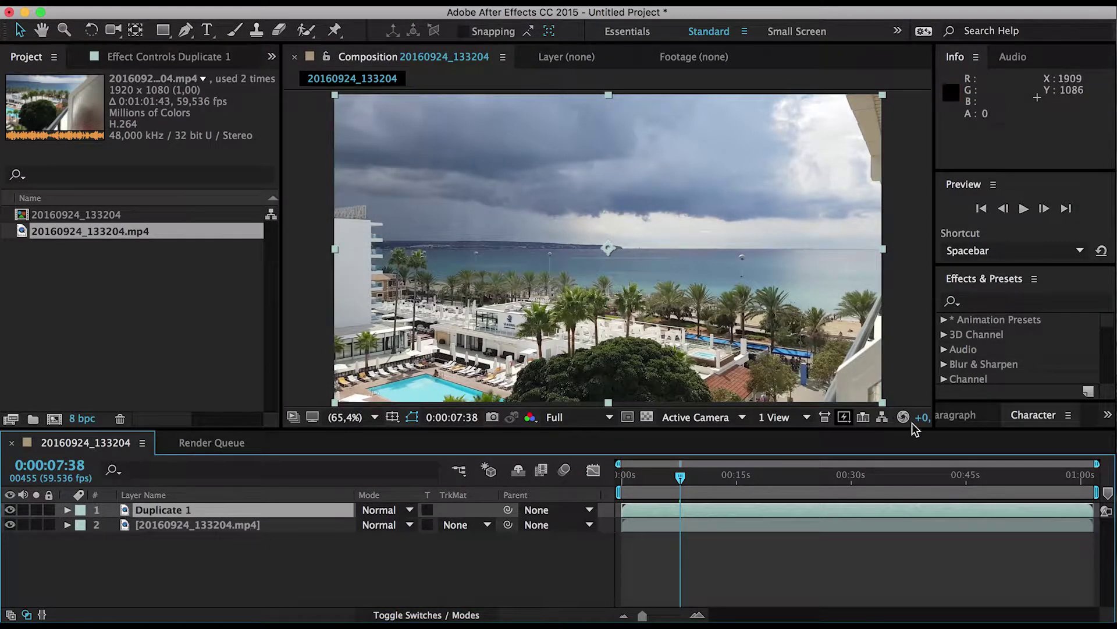
Step: Apply Hue/Saturation to Duplicate 1 and set Master Saturation to -100 for black and white
left_click(1024, 302)
type("hue")
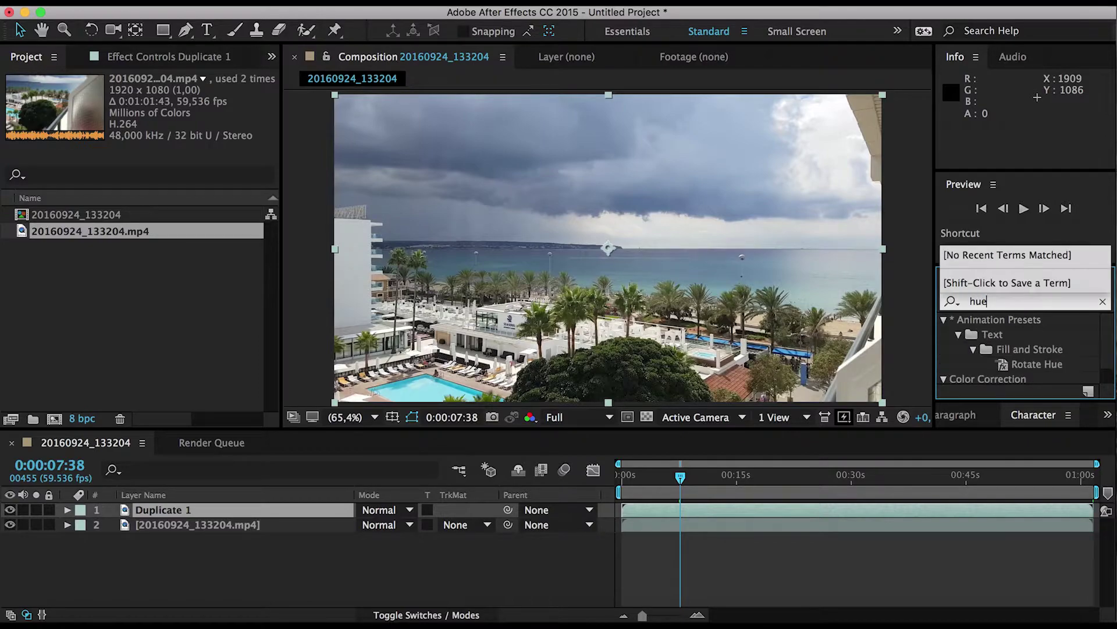
left_click(1074, 375)
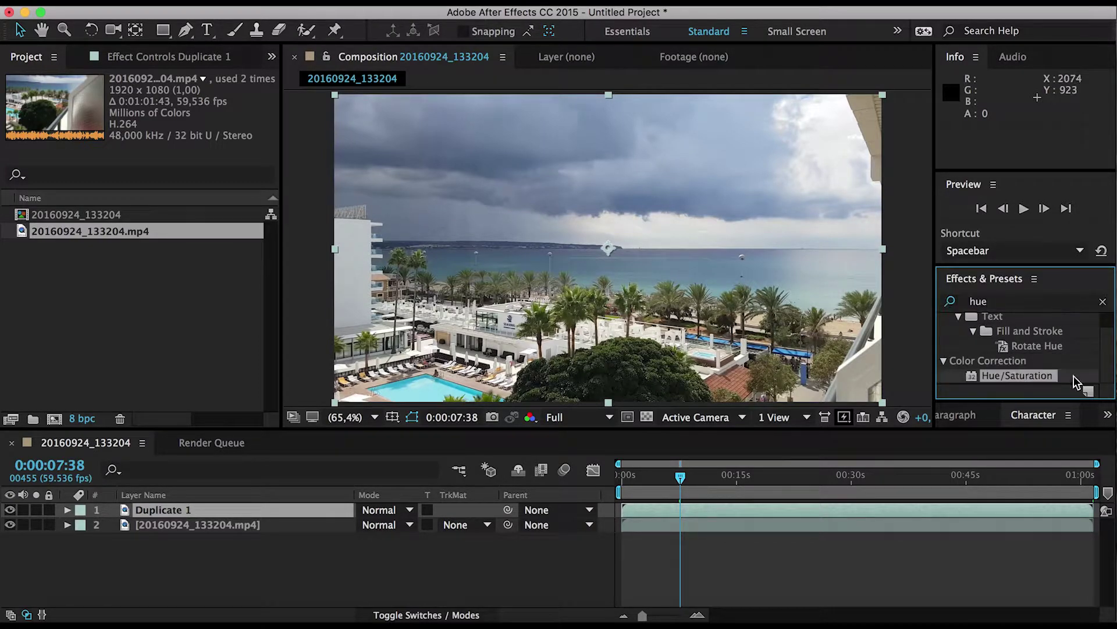
left_click_drag(954, 376, 215, 512)
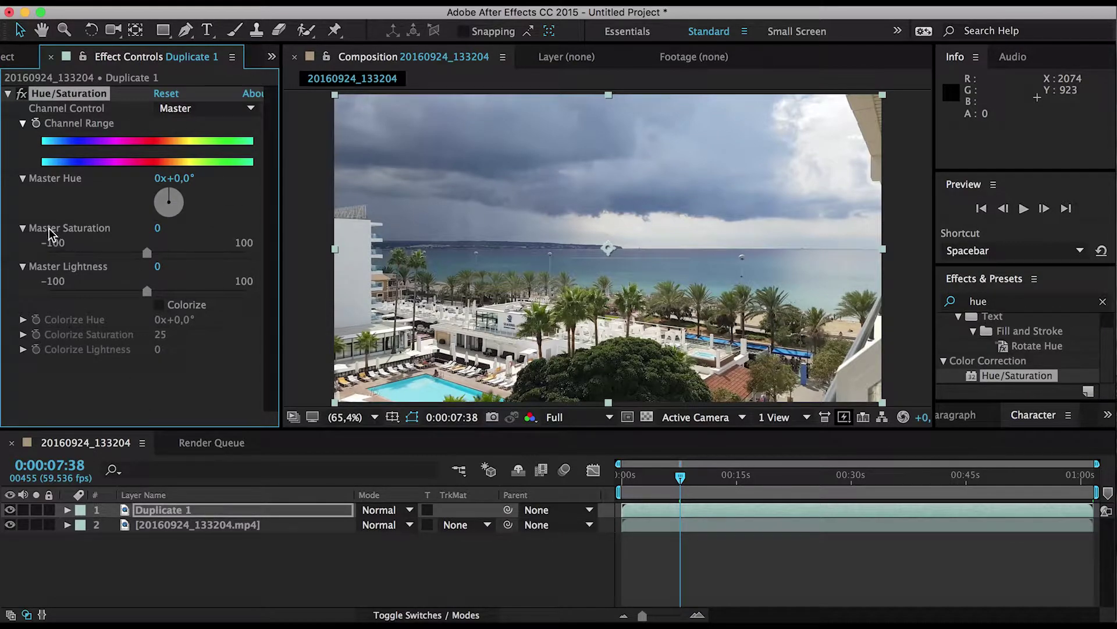
left_click(23, 124)
left_click(22, 138)
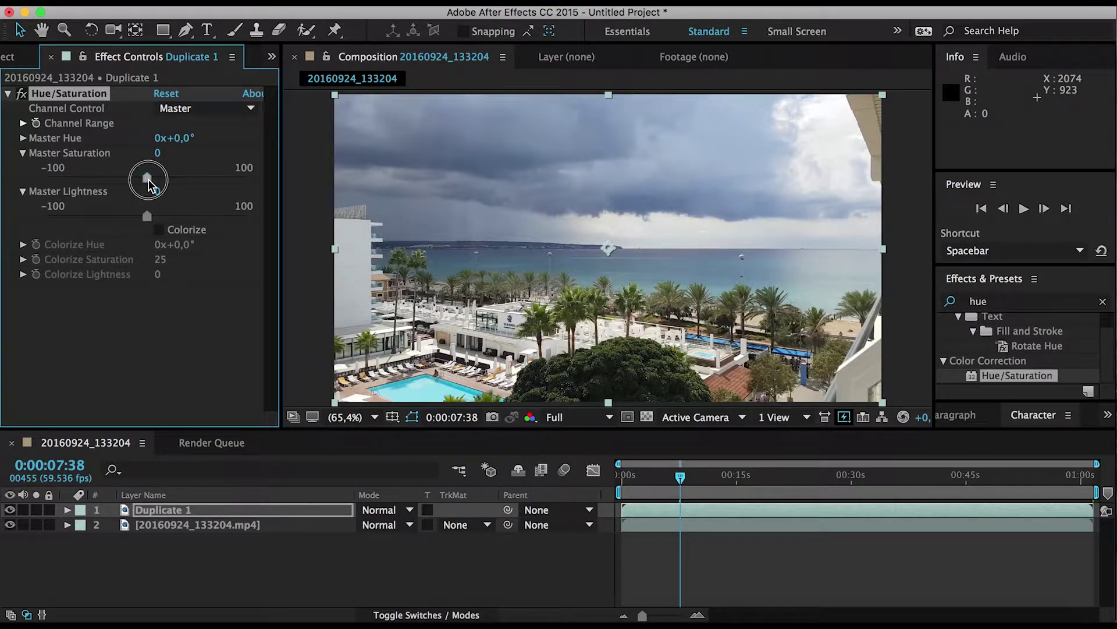
left_click_drag(148, 179, 23, 185)
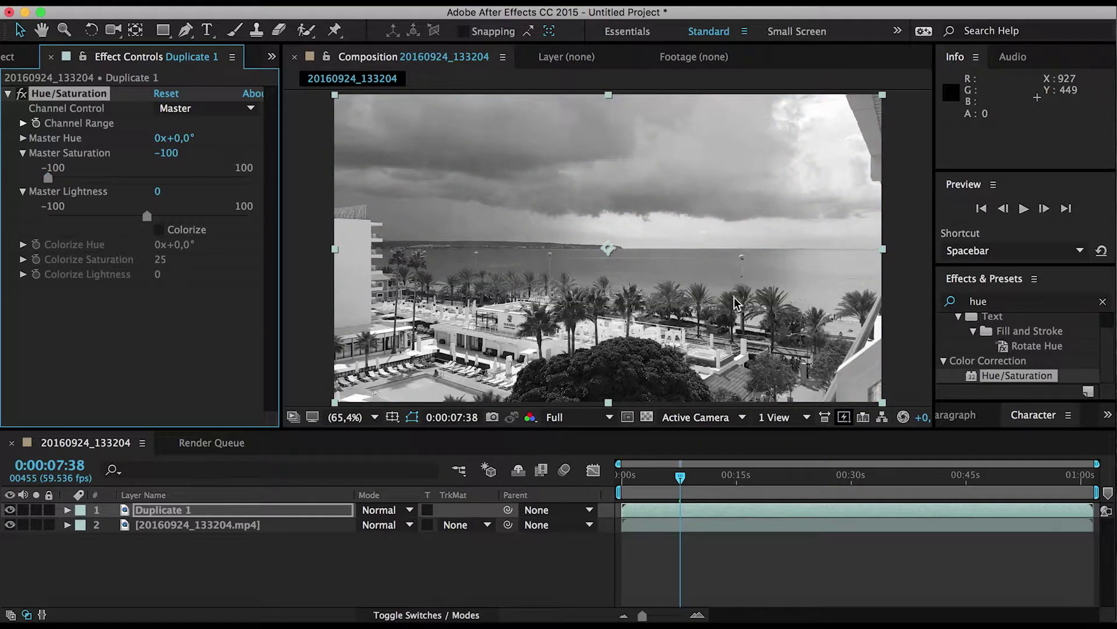
left_click(348, 552)
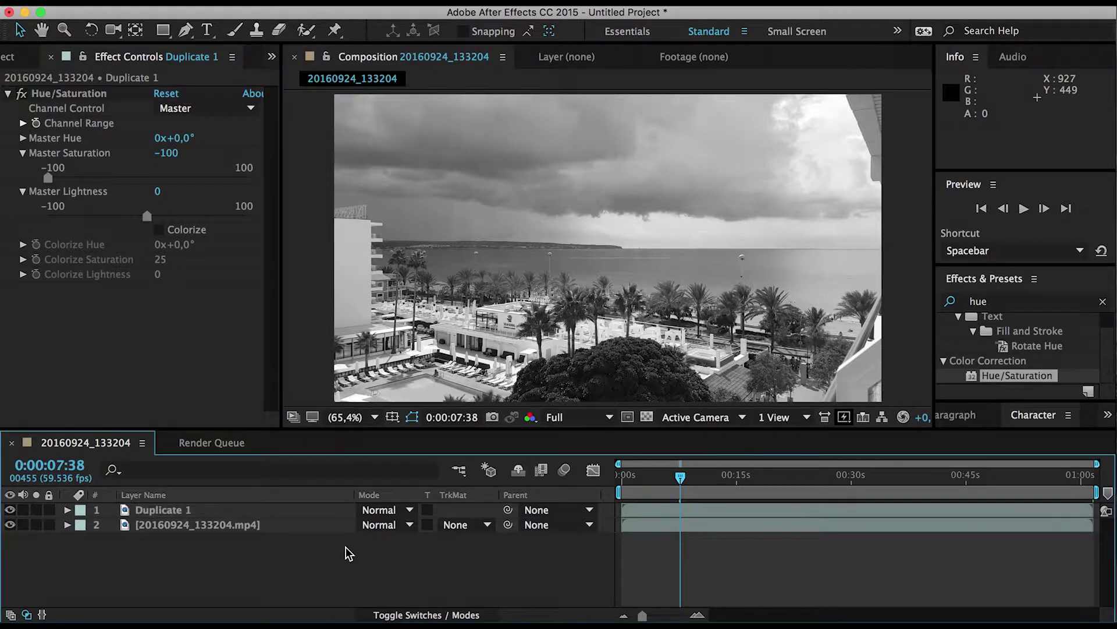
Step: Apply the Invert effect to the Duplicate 1 layer
left_click(1103, 301)
left_click(1066, 303)
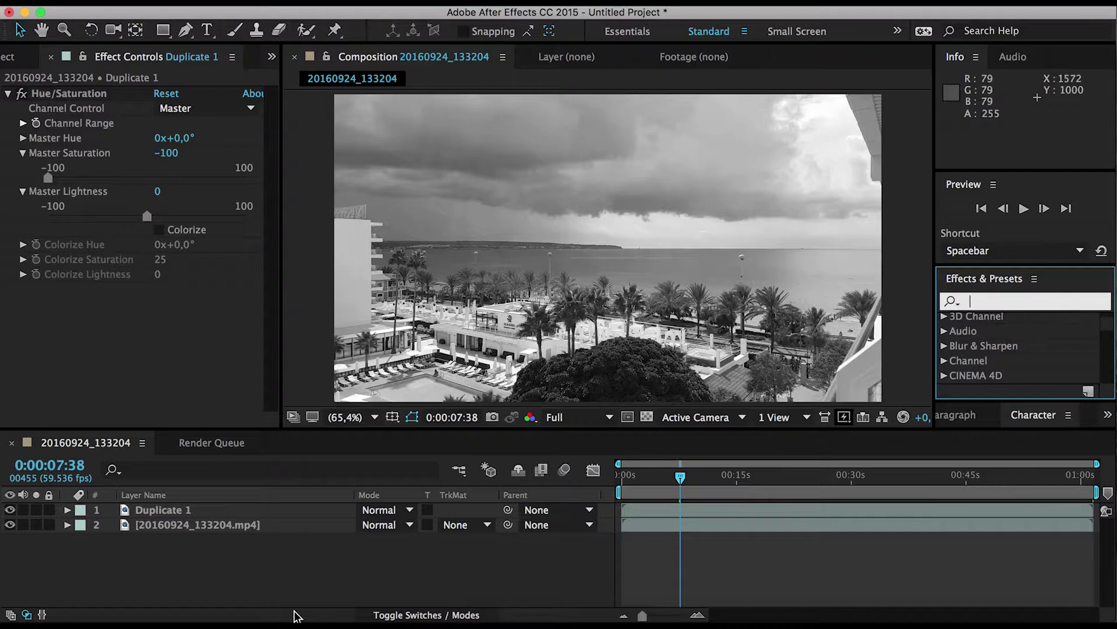
type("in")
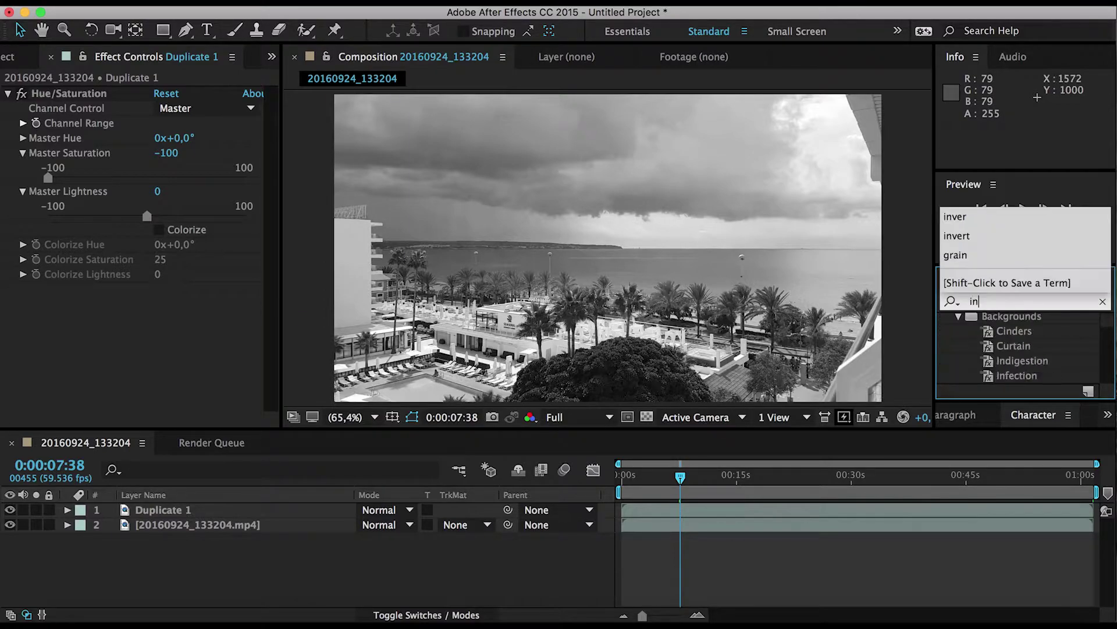
type("vert")
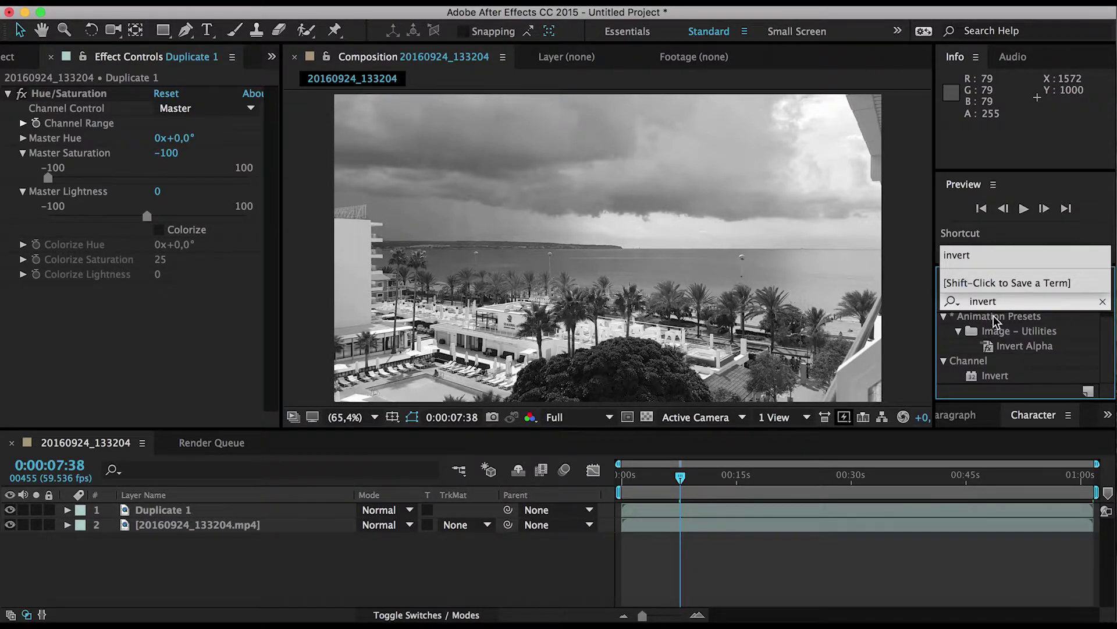
left_click(996, 376)
left_click_drag(999, 380, 217, 513)
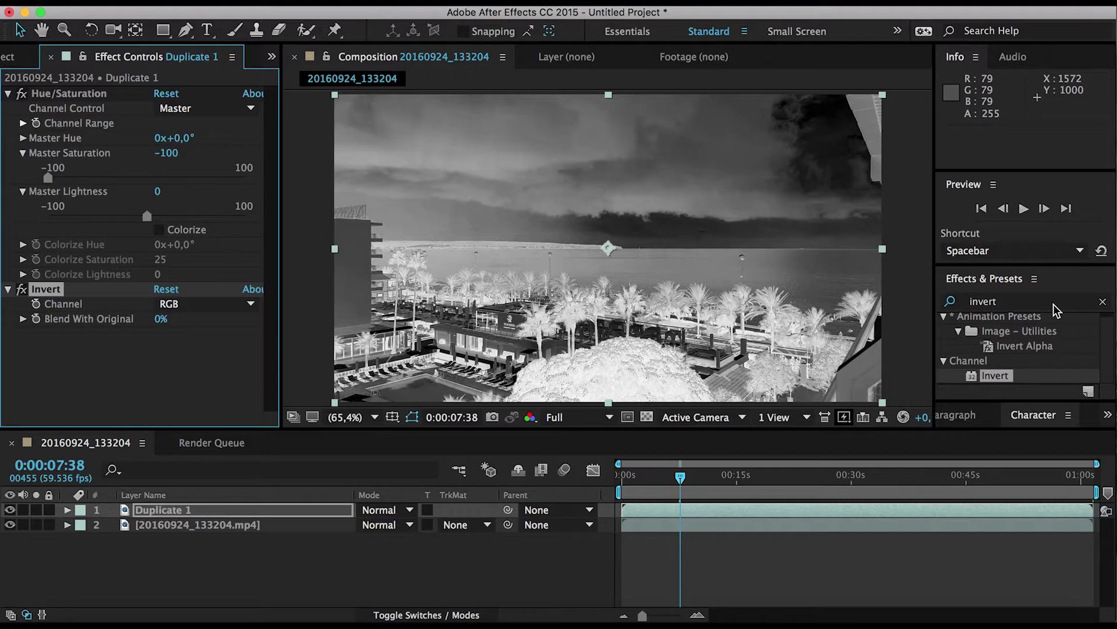
Step: Set Duplicate 1's blending mode to Overlay
left_click(386, 498)
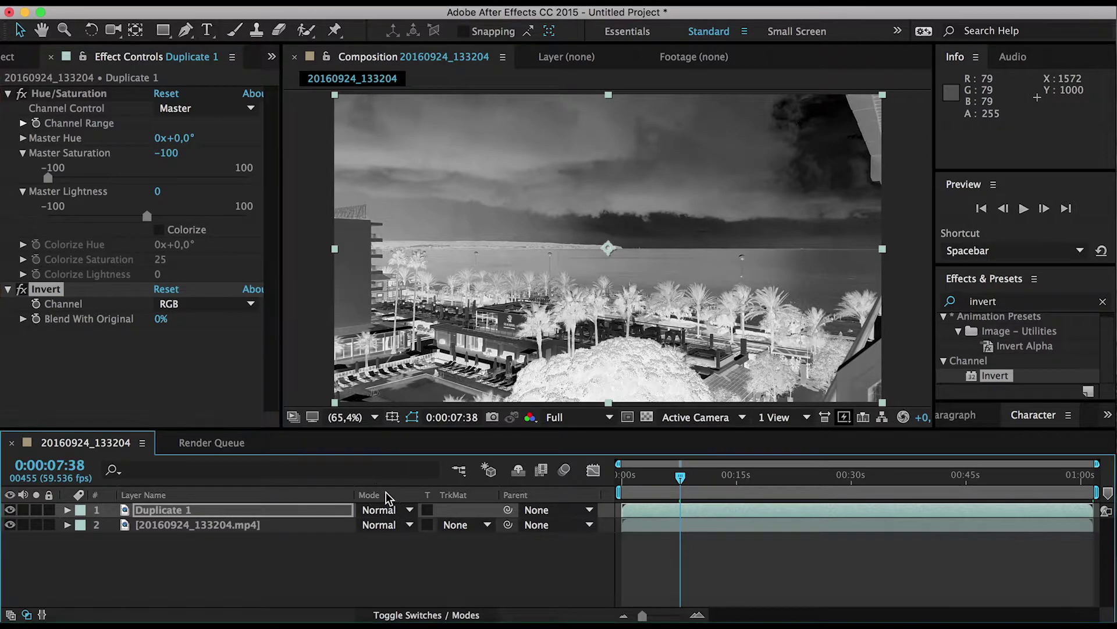
left_click(394, 511)
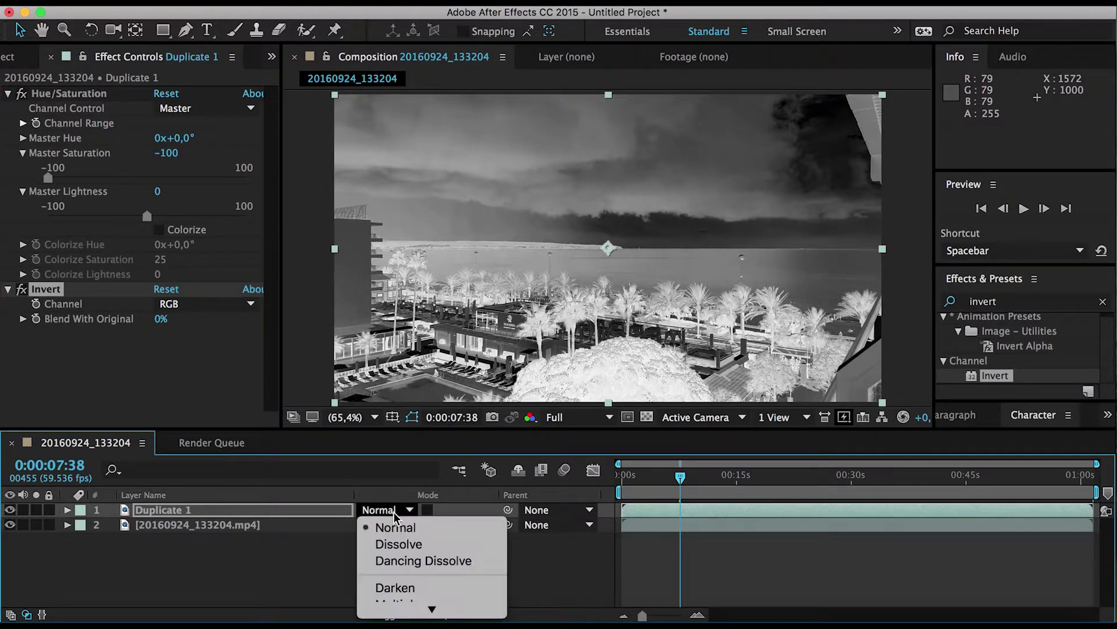
left_click(428, 460)
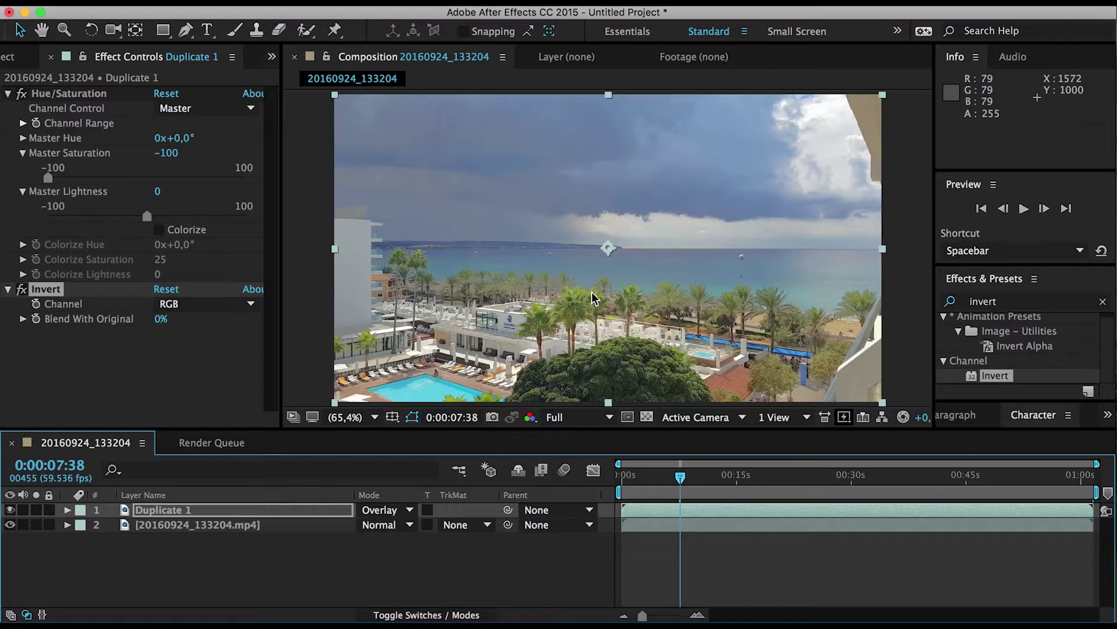
left_click(1019, 305)
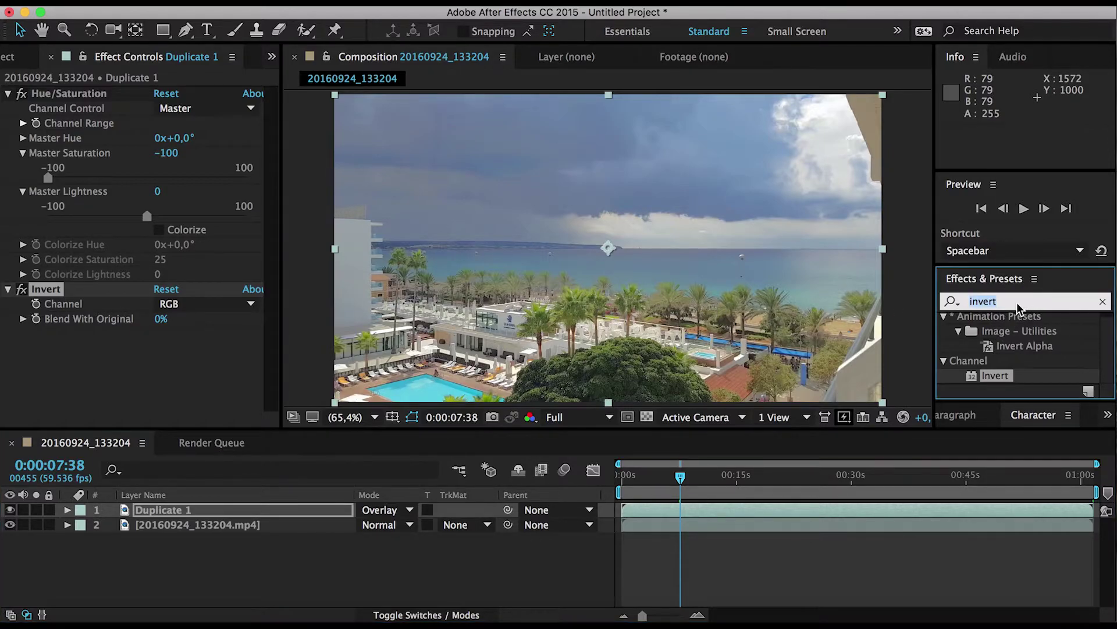
Step: Add a Gaussian Blur effect to Duplicate 1
key("BackSpace")
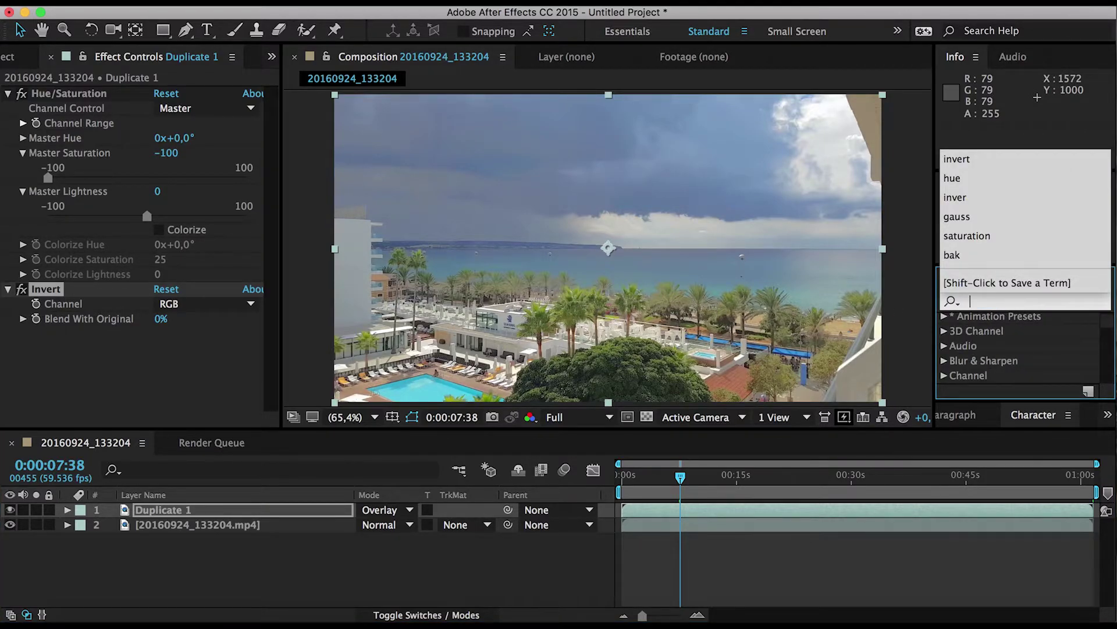
key("Escape")
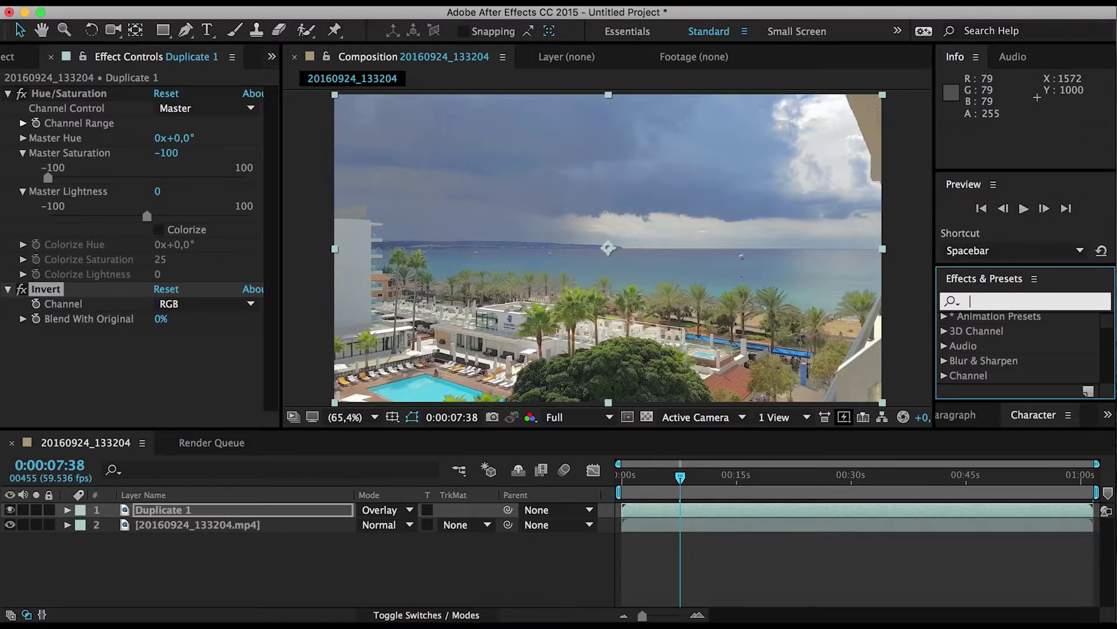
type("gaussi")
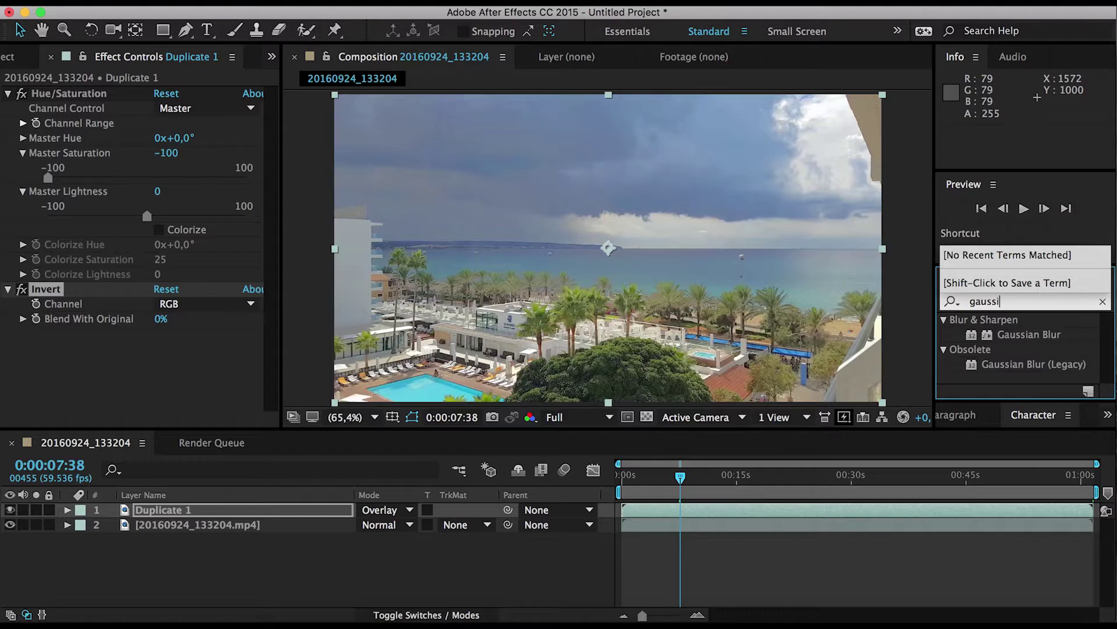
left_click_drag(1038, 347, 192, 417)
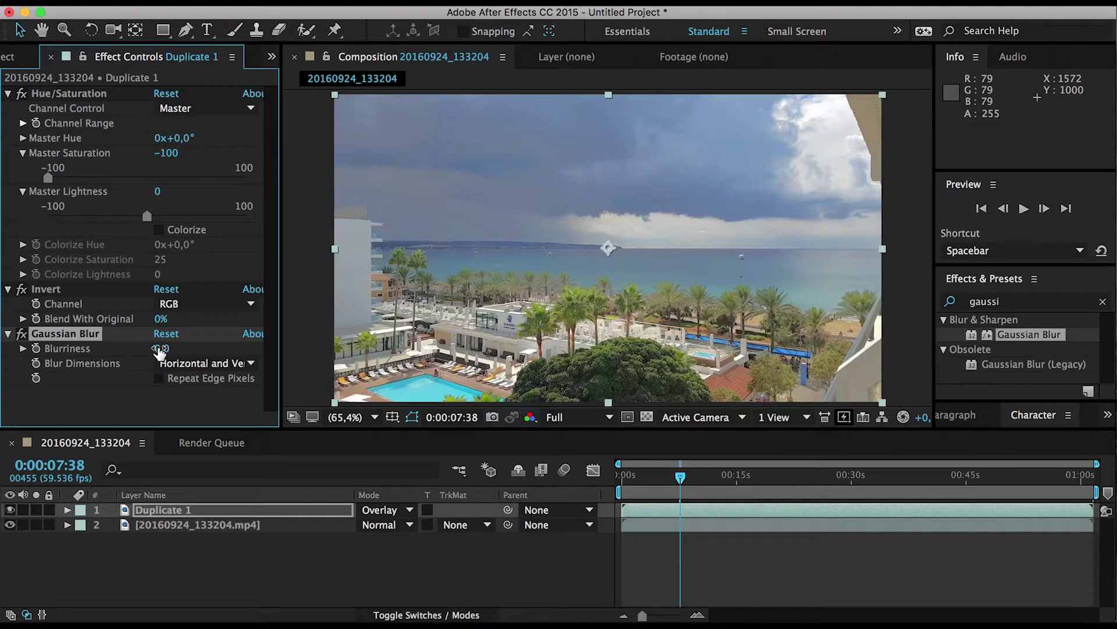
Step: Try Blurriness values between about 35 and 97 while inspecting the pool and hotel
left_click_drag(160, 354, 479, 364)
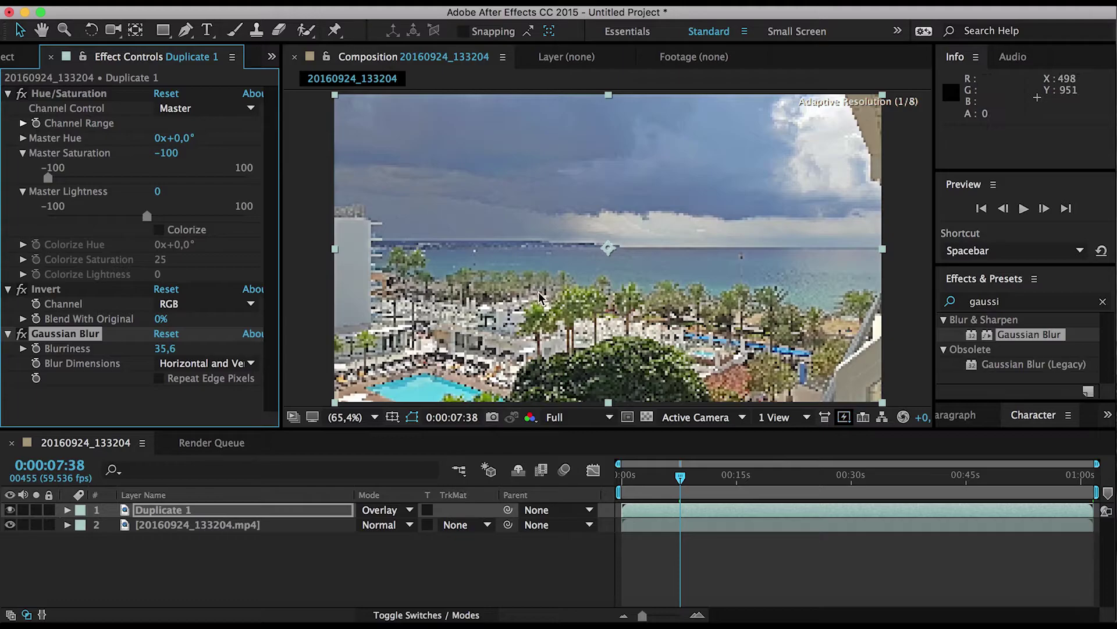
left_click_drag(165, 344, 708, 402)
left_click_drag(163, 348, 884, 340)
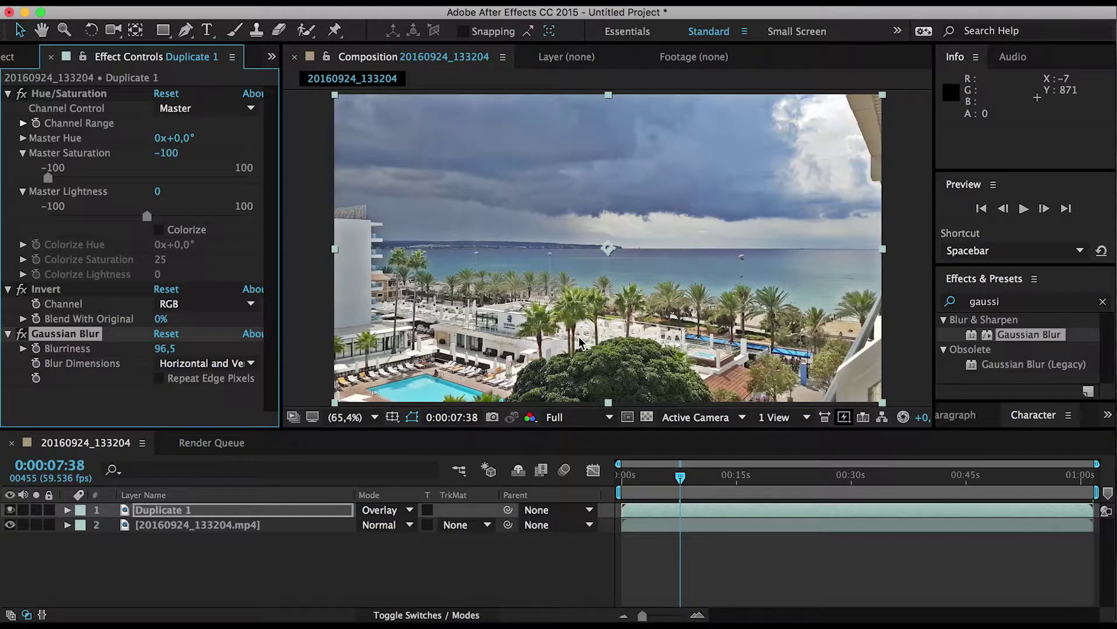
scroll(579, 342, "down", 2)
scroll(579, 342, "up", 4)
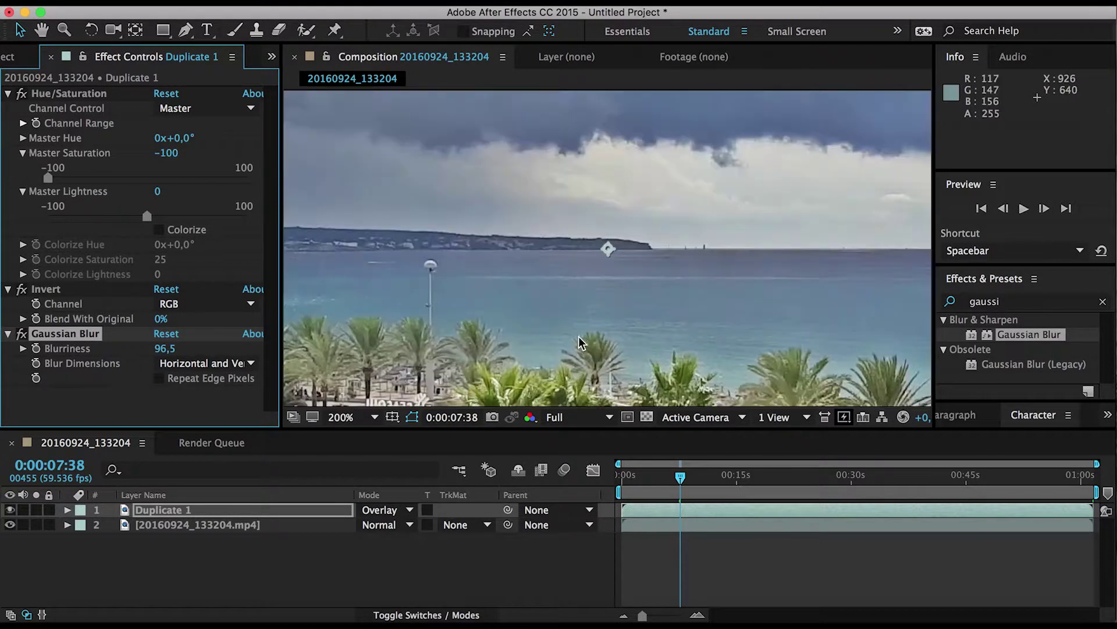
scroll(579, 343, "down", 4)
scroll(579, 342, "up", 2)
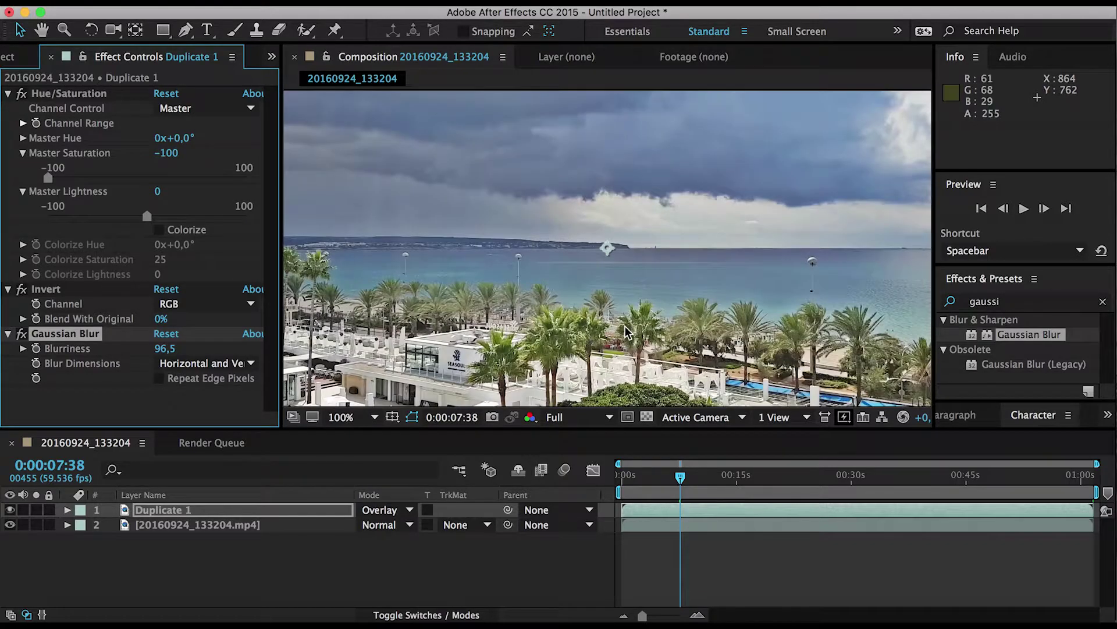
left_click_drag(626, 332, 633, 305)
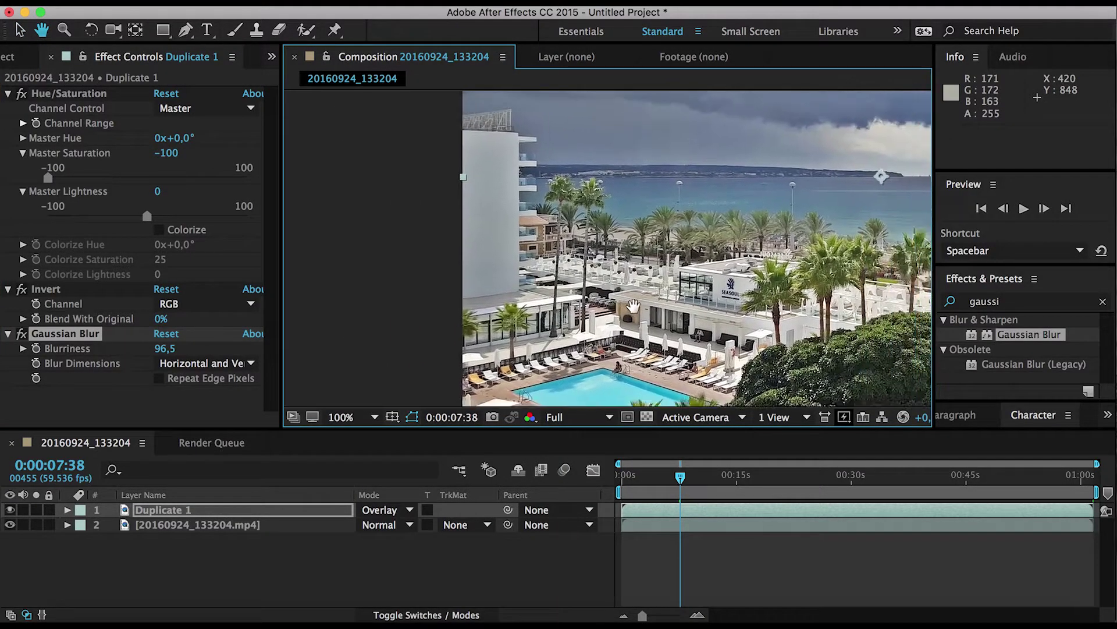
scroll(698, 312, "up", 2)
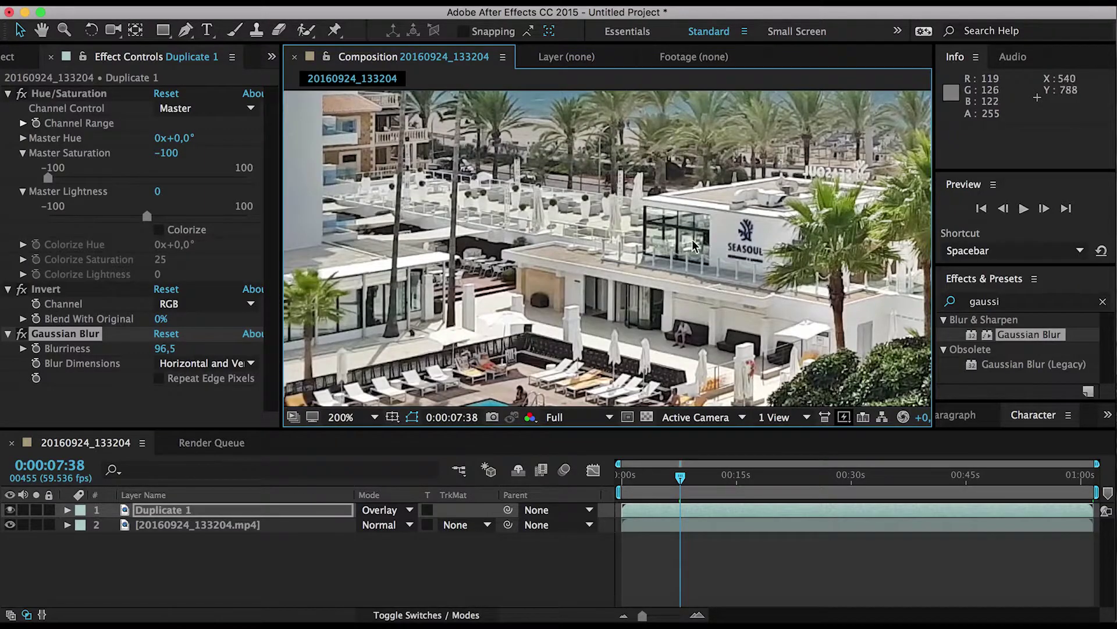
Step: Set the Gaussian Blur Blurriness to exactly 80
left_click_drag(165, 349, 79, 357)
left_click(350, 344)
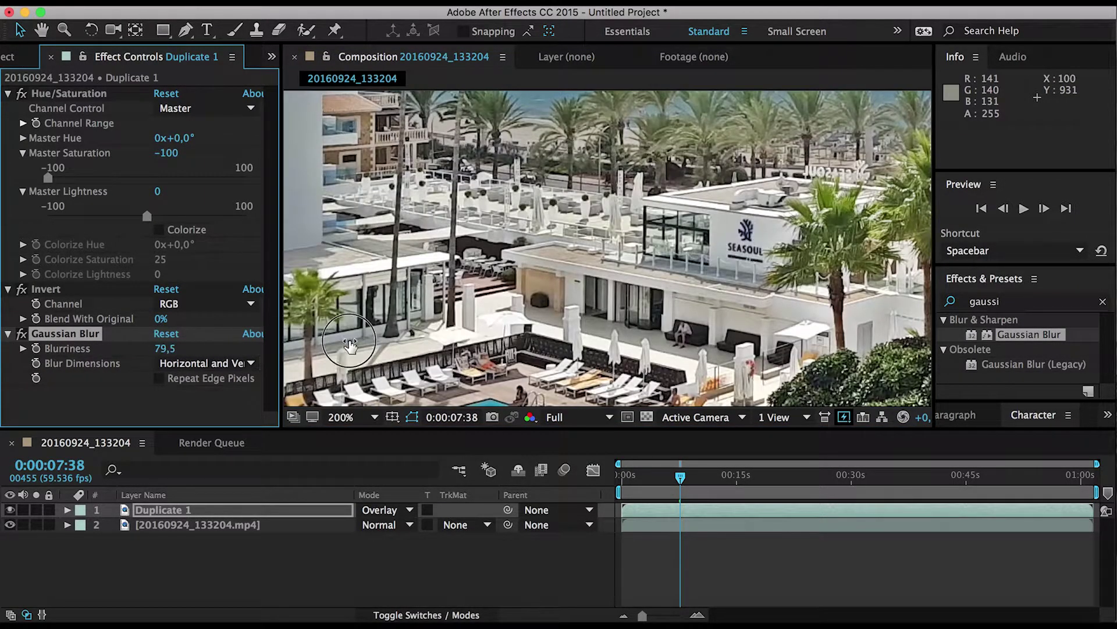
left_click_drag(349, 344, 791, 255)
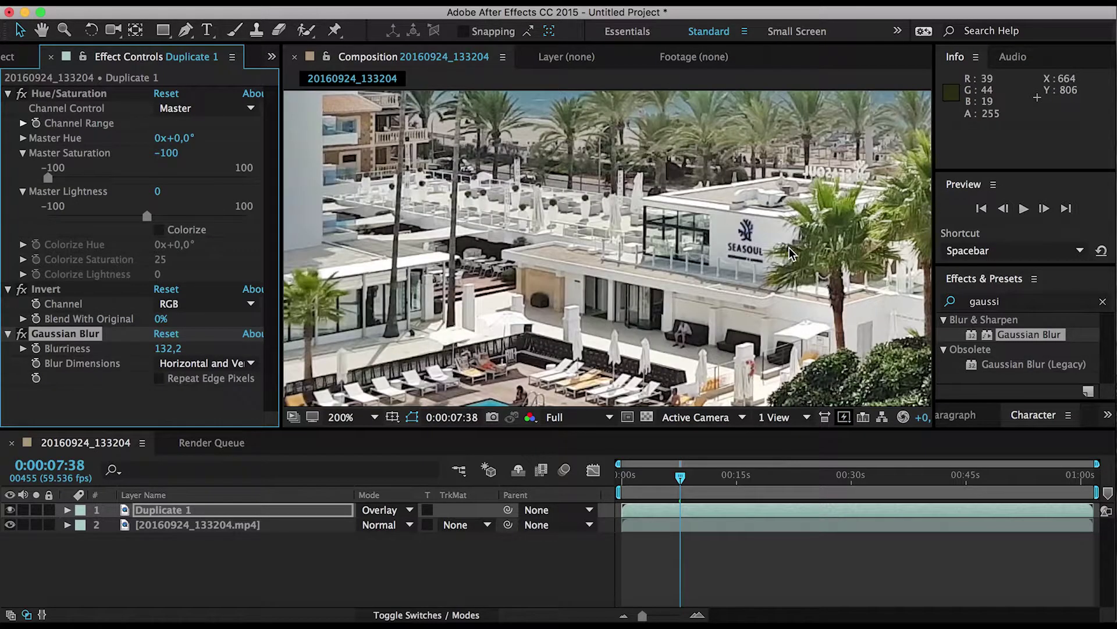
left_click_drag(169, 350, 156, 355)
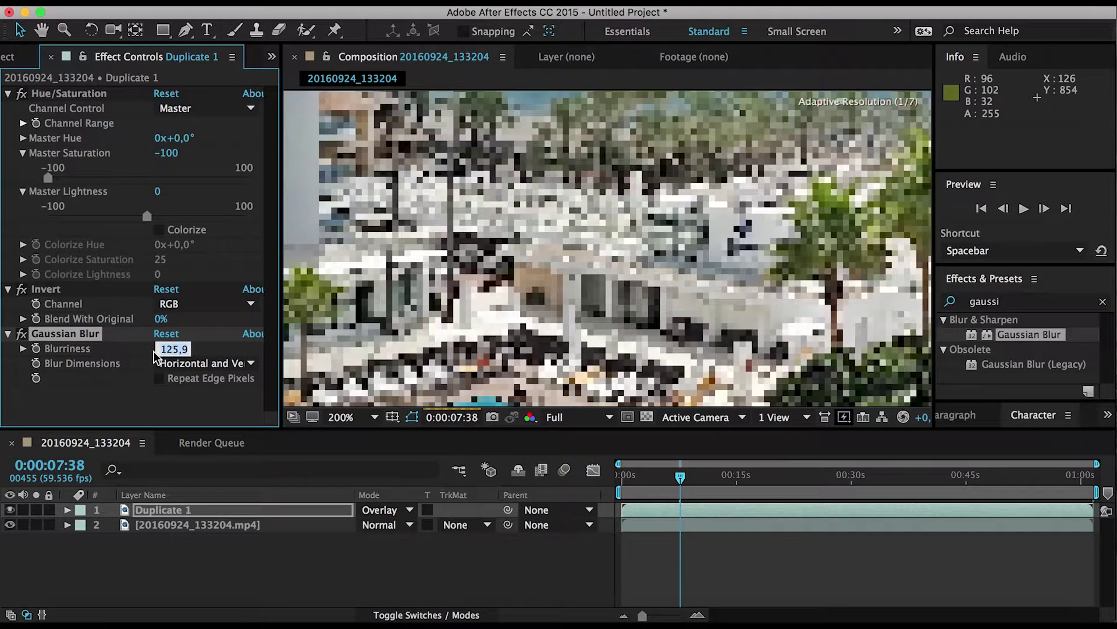
type("80")
key("Return")
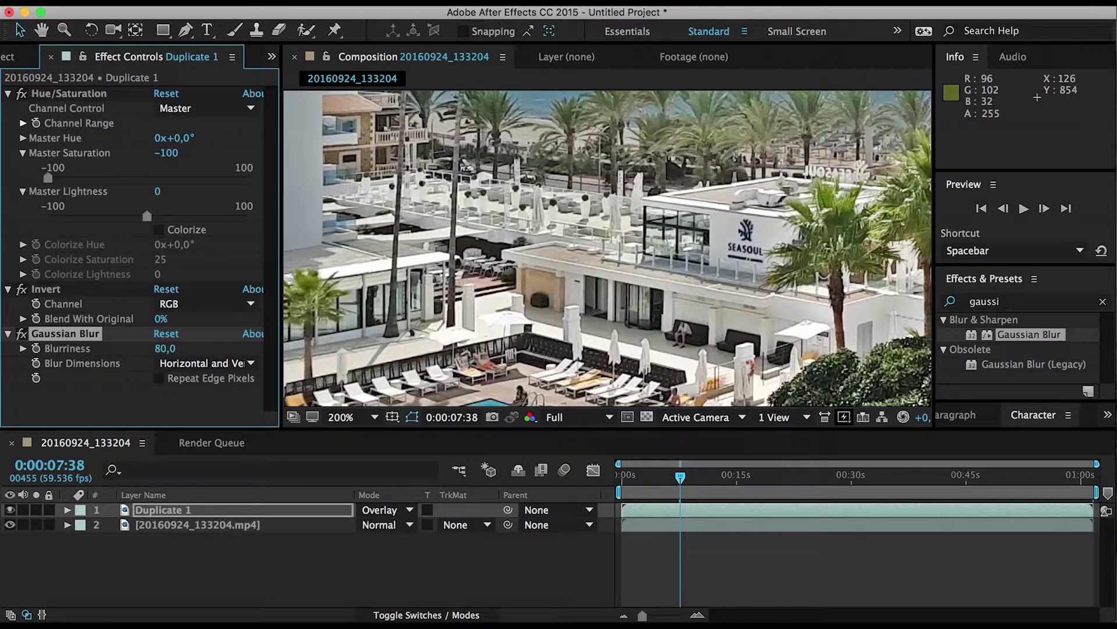
scroll(445, 317, "down", 2)
scroll(446, 317, "down", 1)
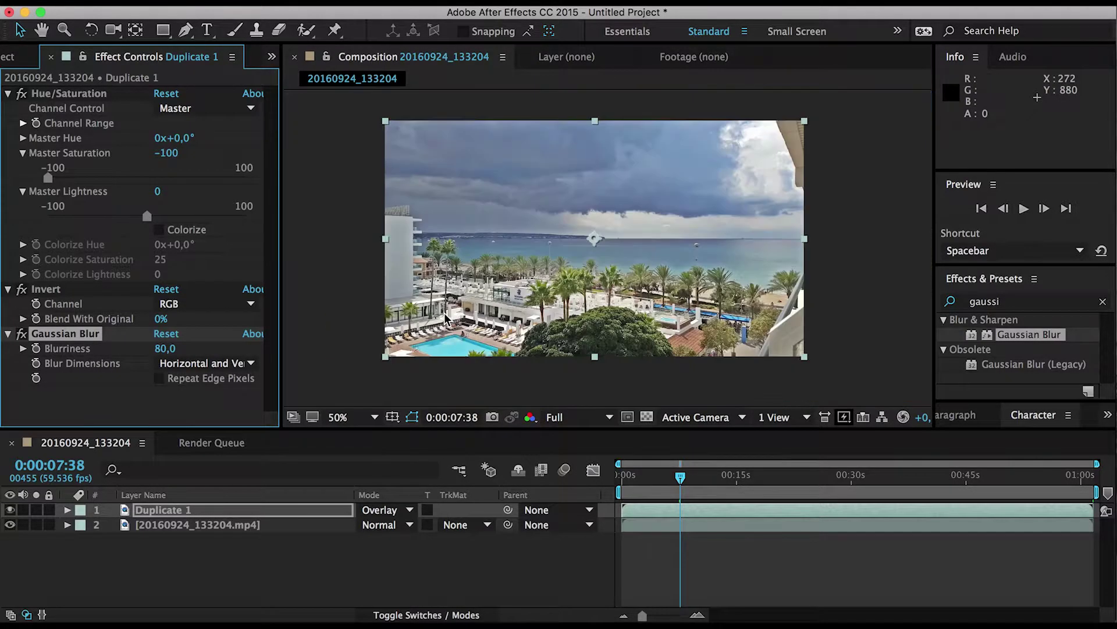
Step: Fit the whole frame in the viewer and rename the base clip layer 'Original'
left_click(352, 417)
left_click(349, 347)
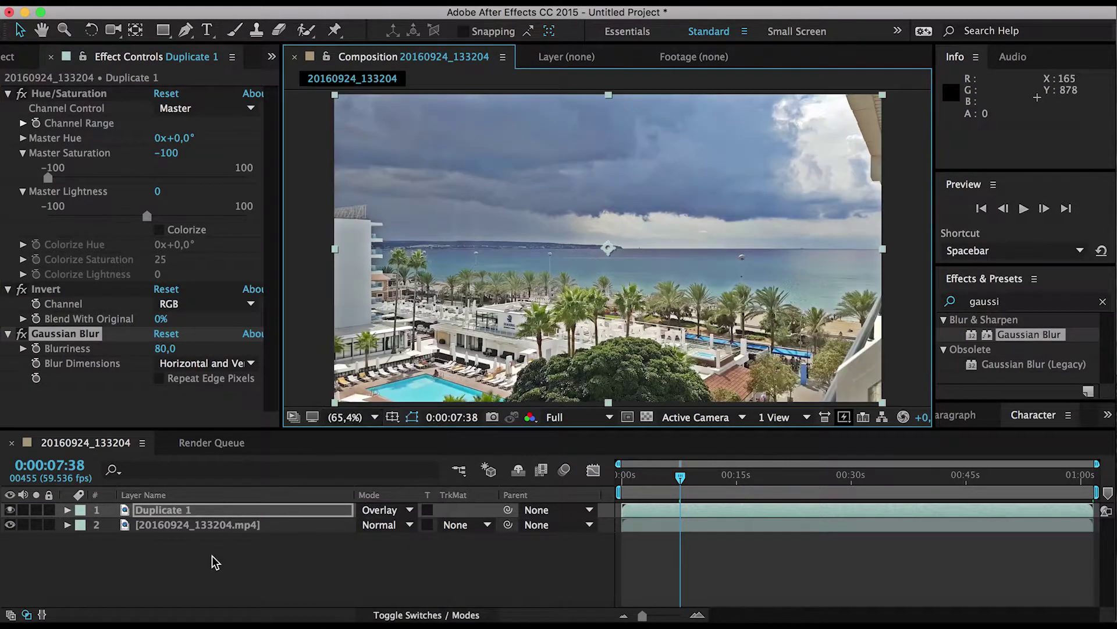
left_click(209, 532)
right_click(232, 531)
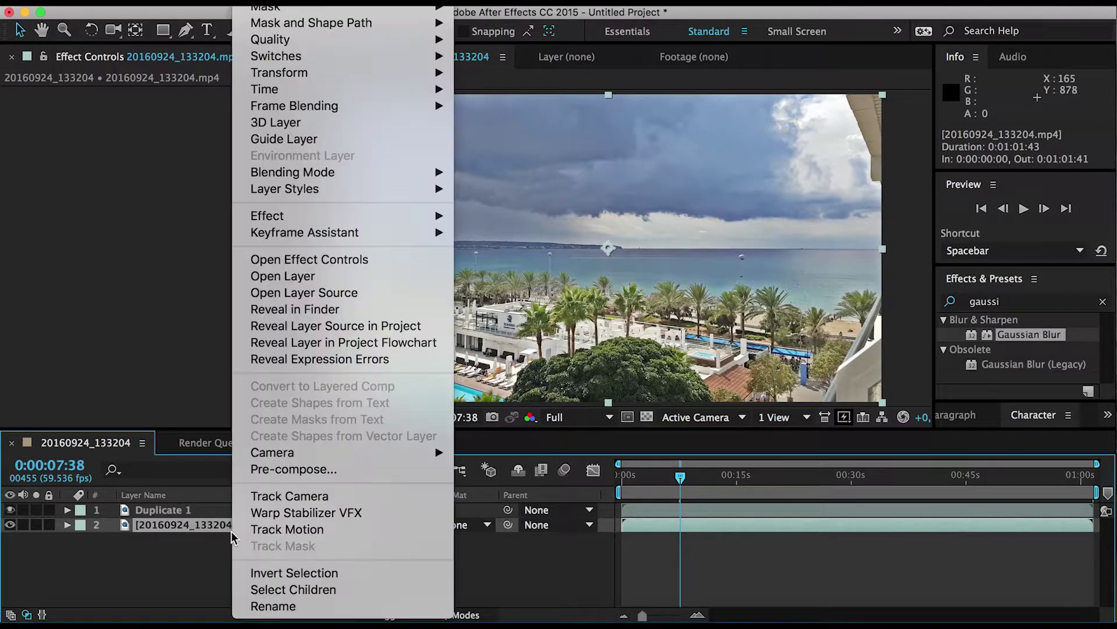
left_click(273, 606)
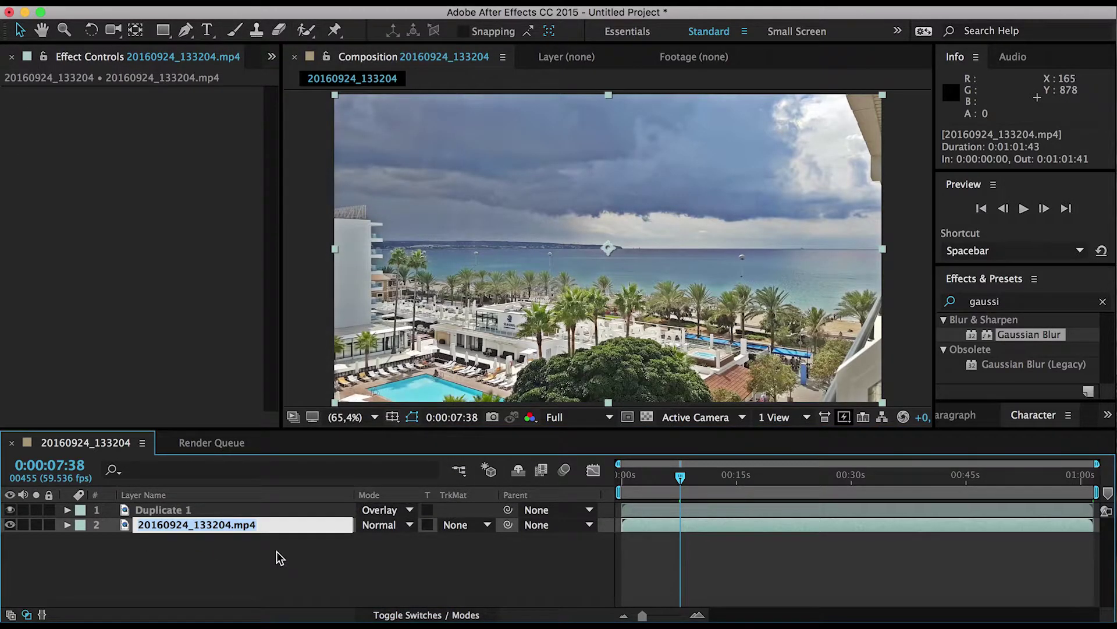
type("Original")
key("Return")
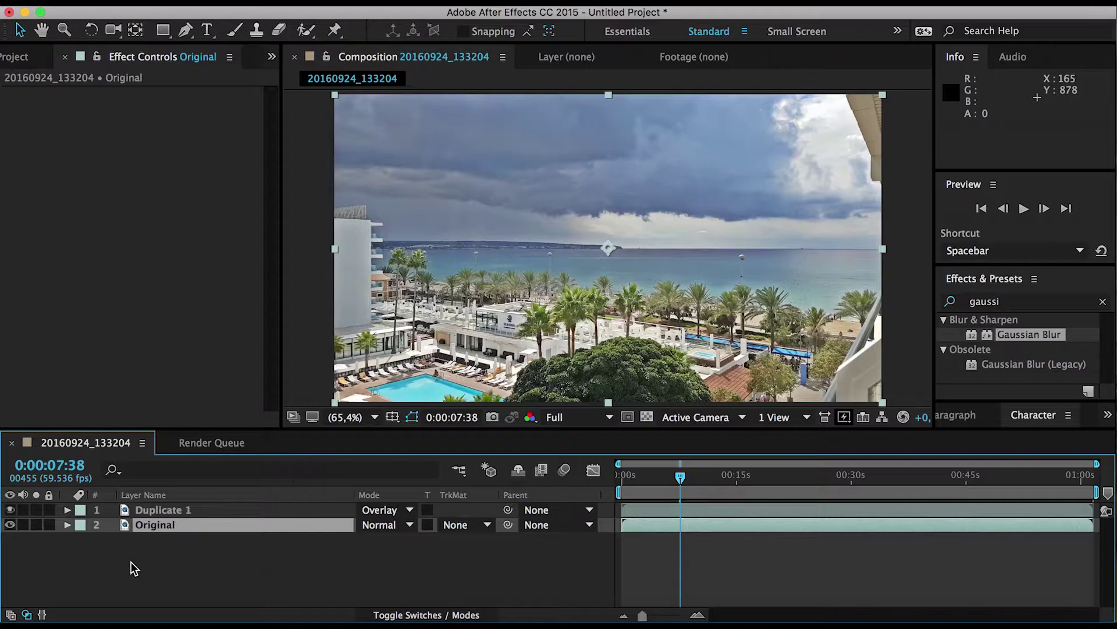
Step: Duplicate Original, move the copy above Duplicate 1, and rename it 'Duplicate 2'
left_click(135, 529)
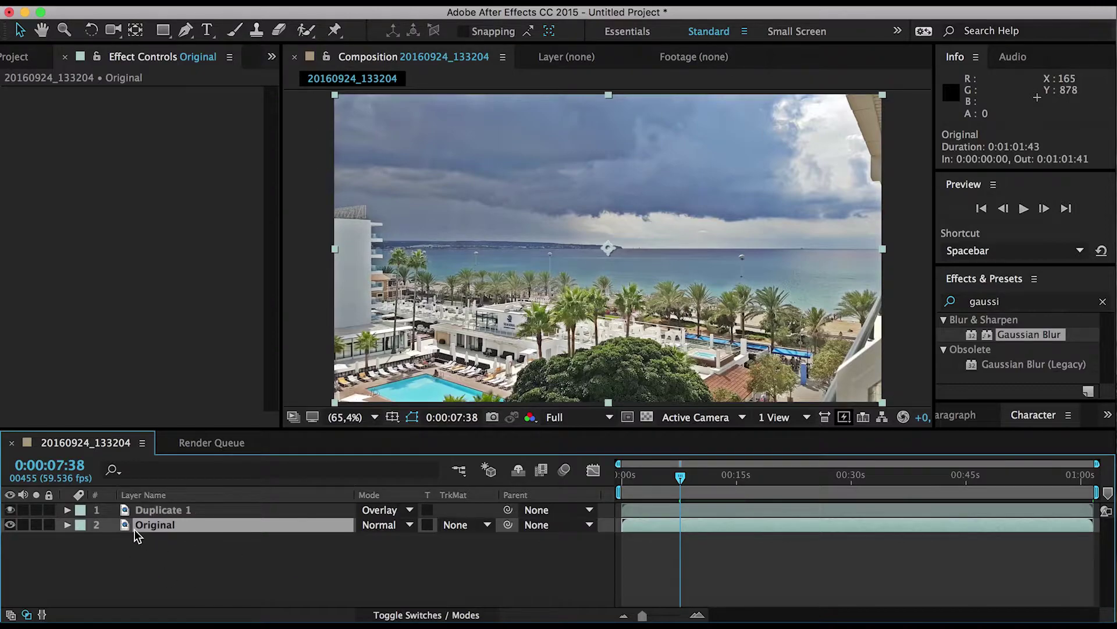
key("super+d")
left_click(186, 524)
mouse_move(186, 523)
left_mouse_down()
mouse_move(172, 507)
mouse_move(193, 507)
left_mouse_up()
right_click(179, 508)
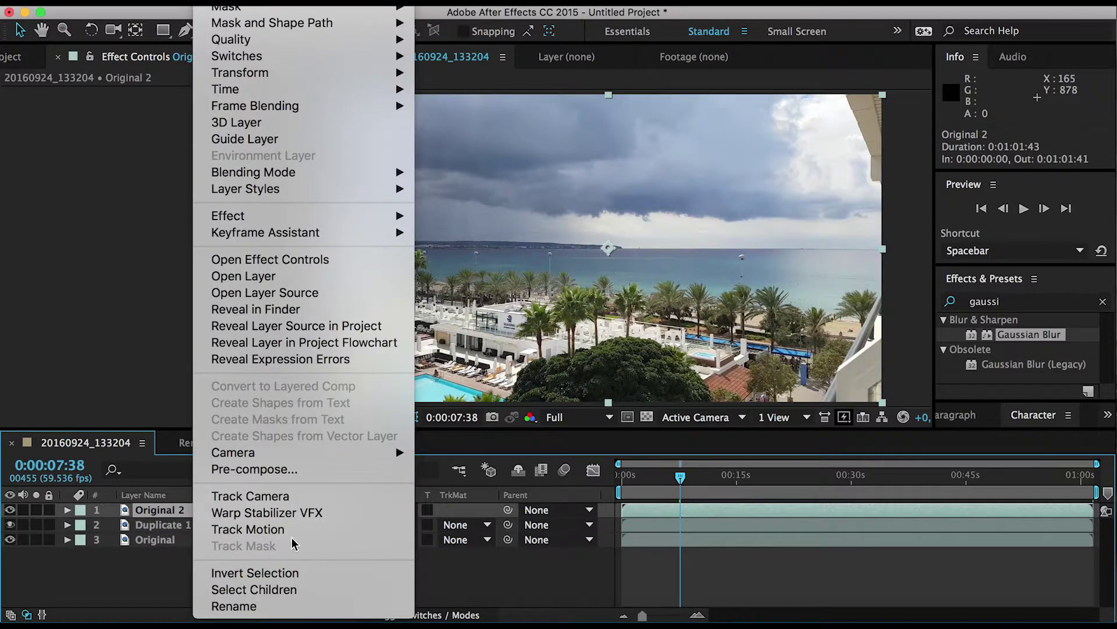
left_click(269, 607)
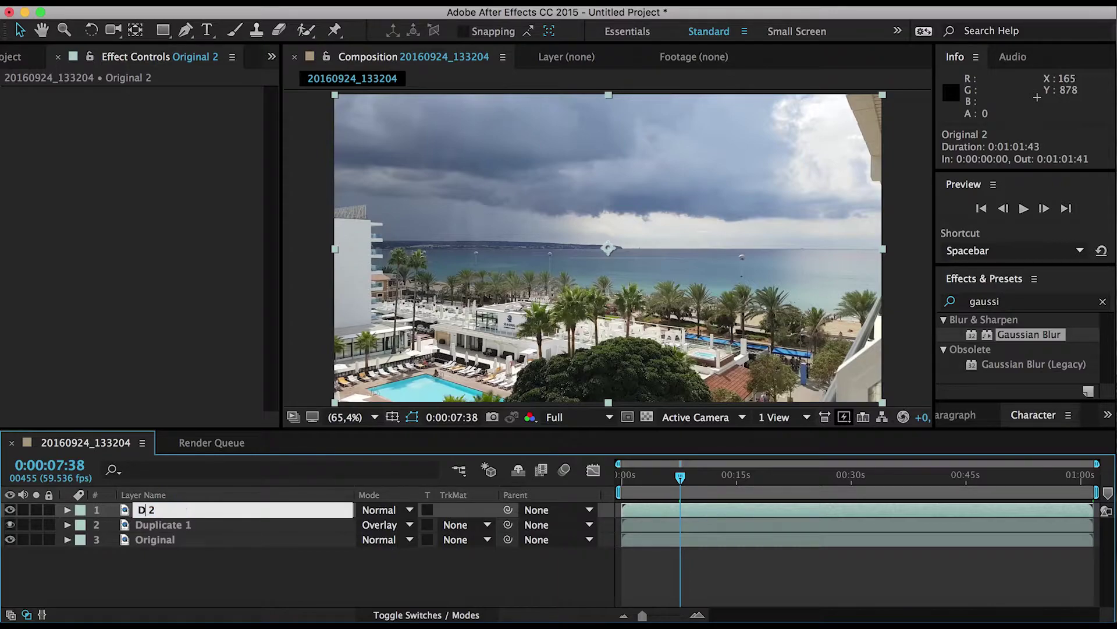
key("Return")
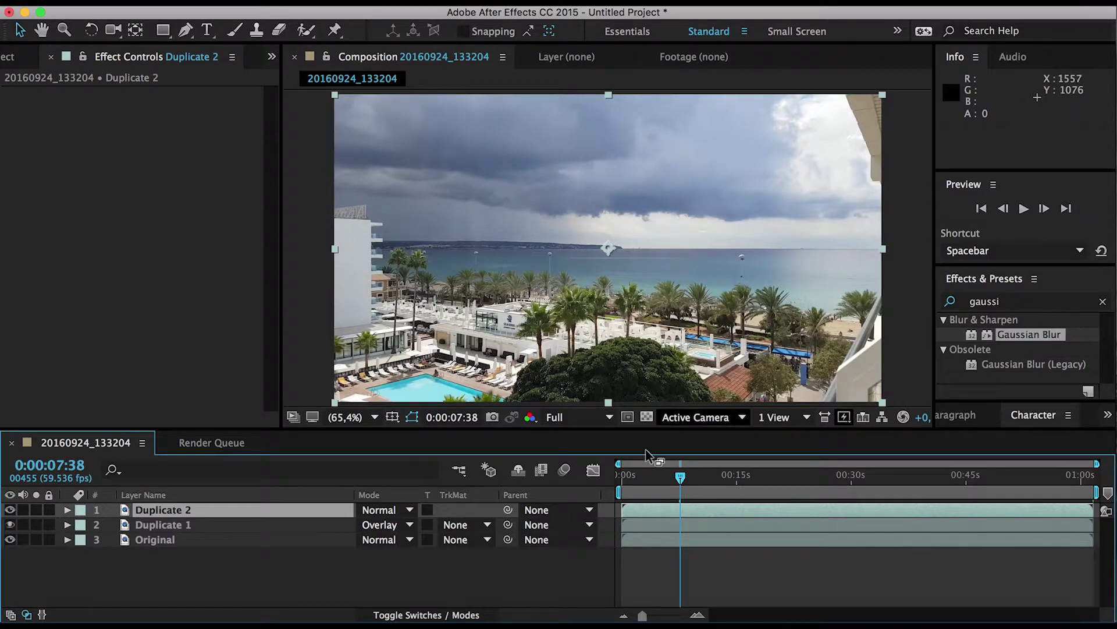
Step: Blend Duplicate 2 in Linear Light at 31% opacity and trim the work area to 0:00:15:23
left_click(411, 510)
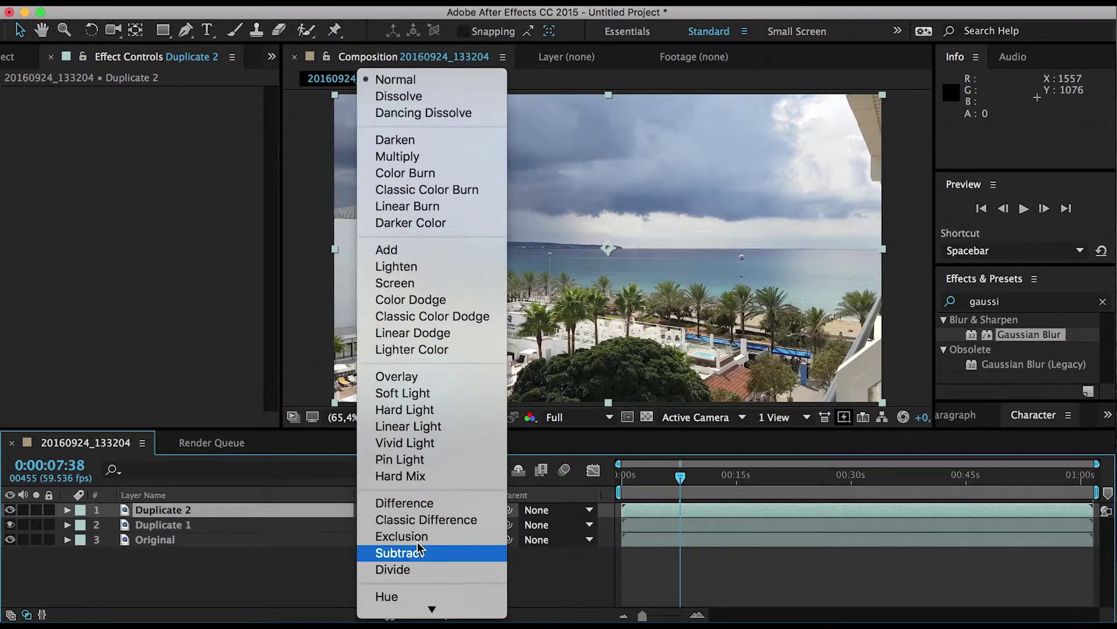
left_click(442, 427)
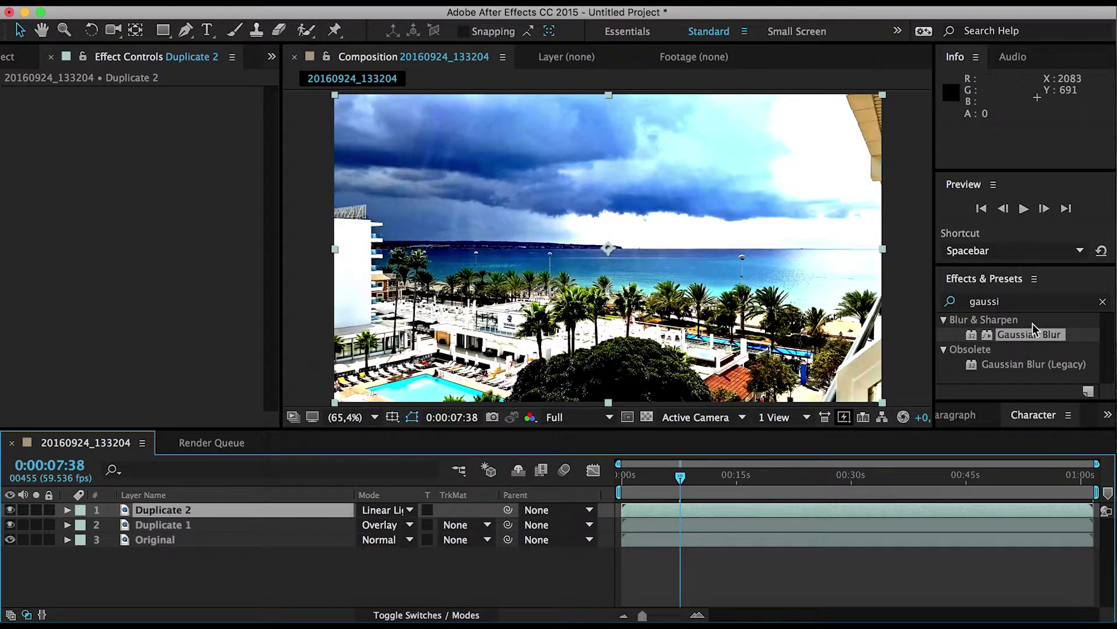
key("t")
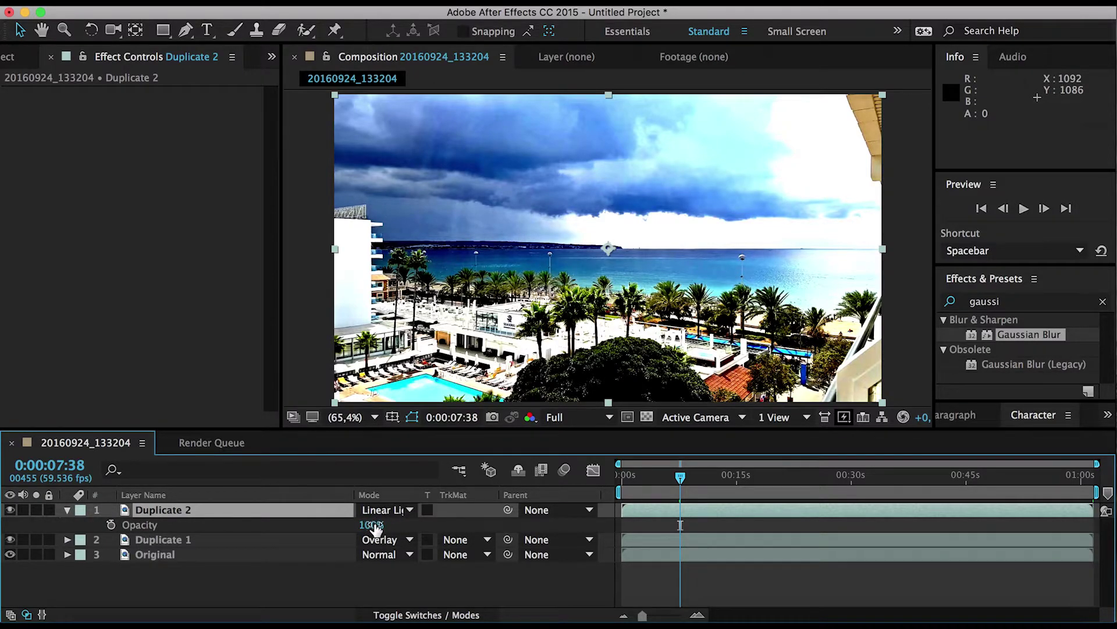
left_click_drag(370, 526, 320, 534)
left_click_drag(680, 475, 617, 476)
key("End")
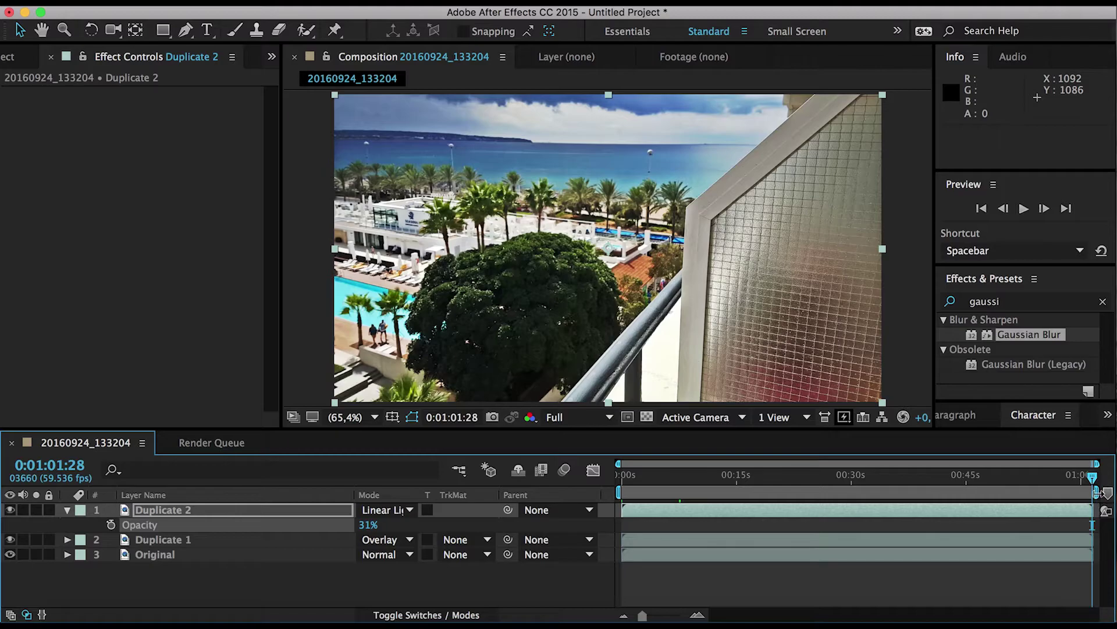
left_click_drag(1094, 493, 591, 444)
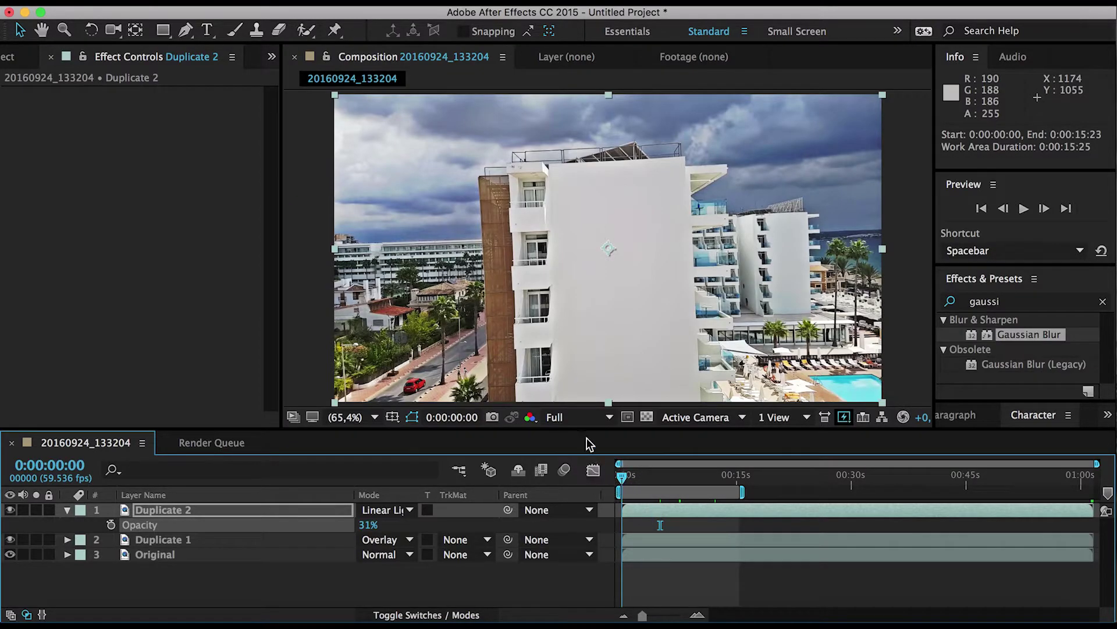
Step: Set the preview resolution to Auto and play back the high-contrast beach clip
left_click(588, 417)
left_click(572, 432)
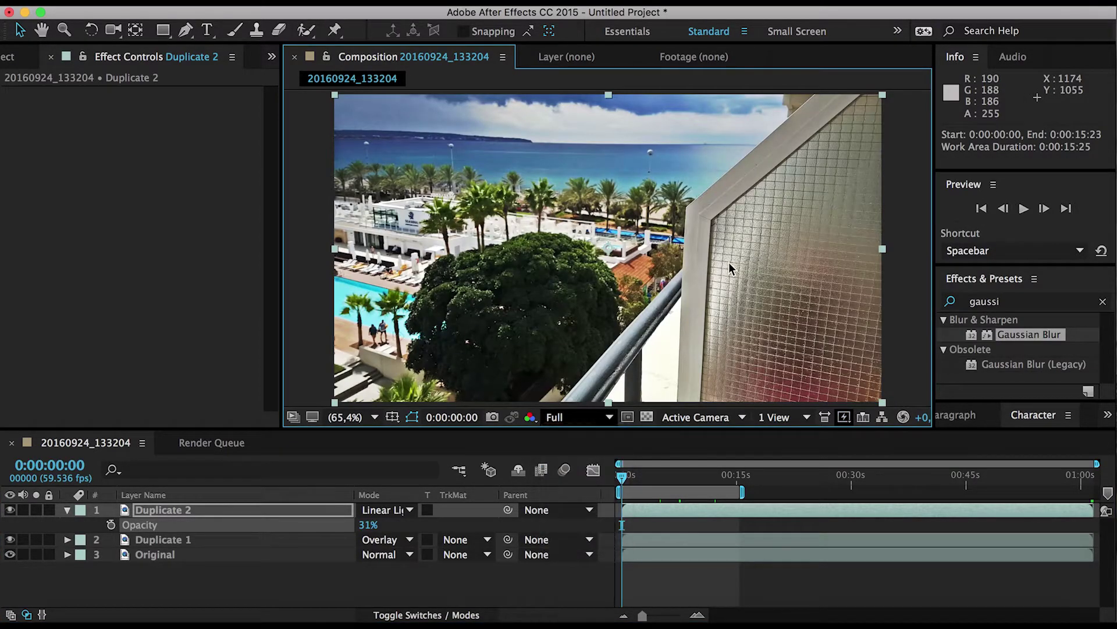
key("space")
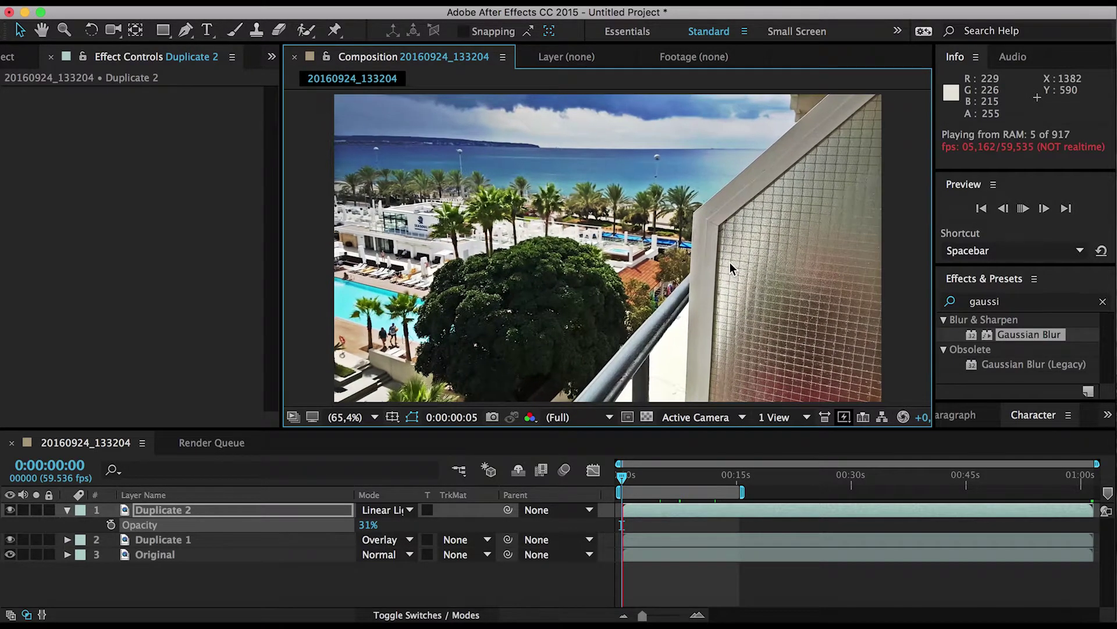
left_click(564, 480)
key("space")
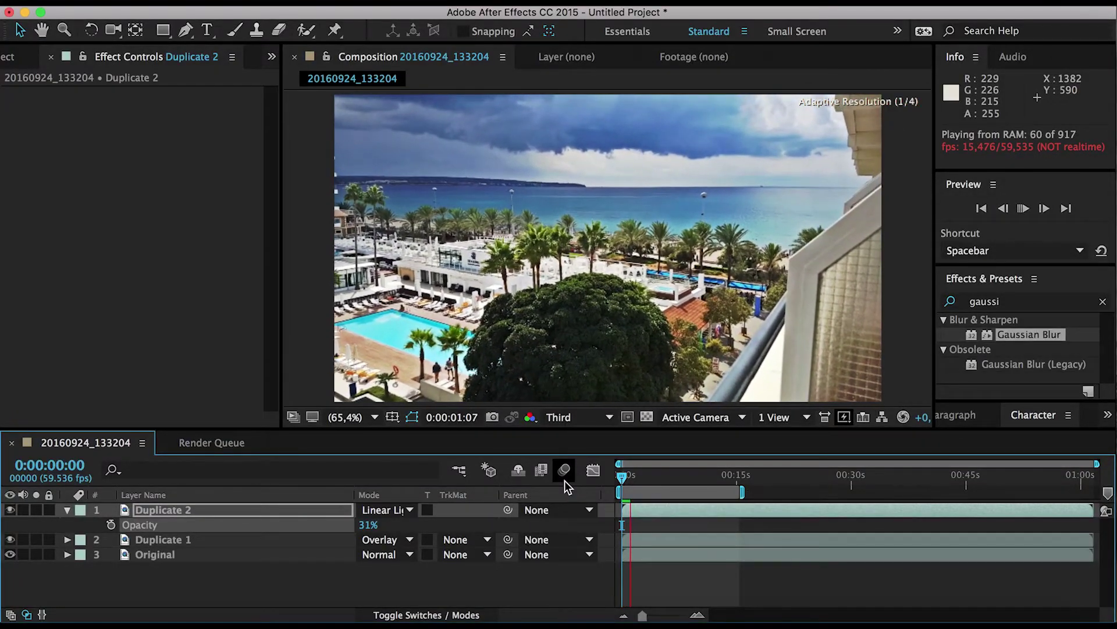
key("space")
Step: Pre-compose Duplicate 1 and Duplicate 2 into 'Effects', then undo that pre-compose
left_click(204, 542)
left_click(216, 511, "shift")
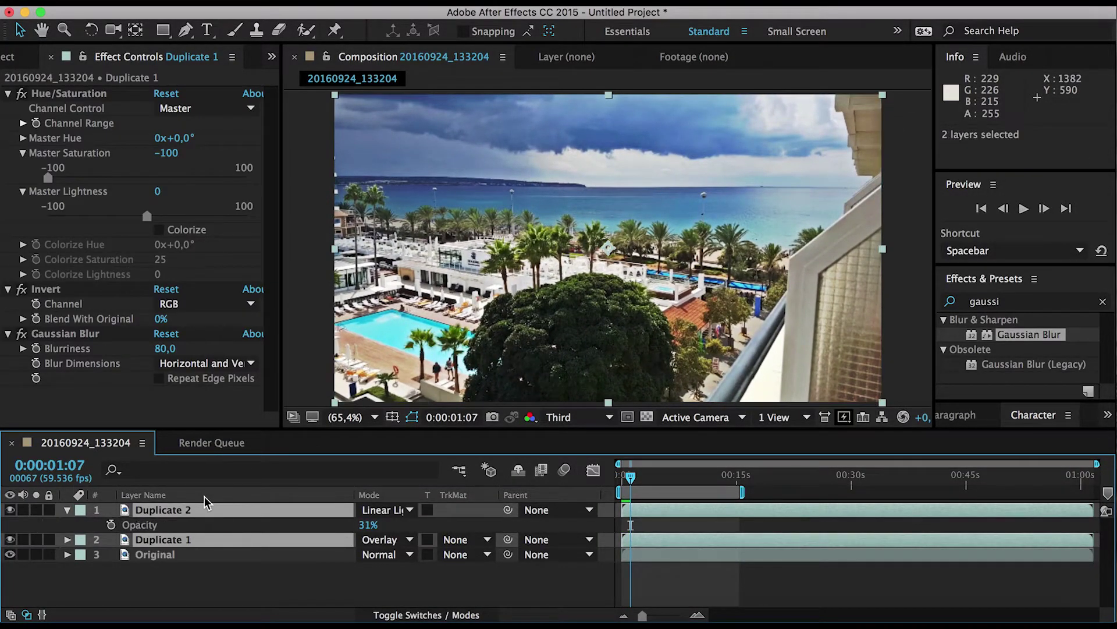
right_click(217, 517)
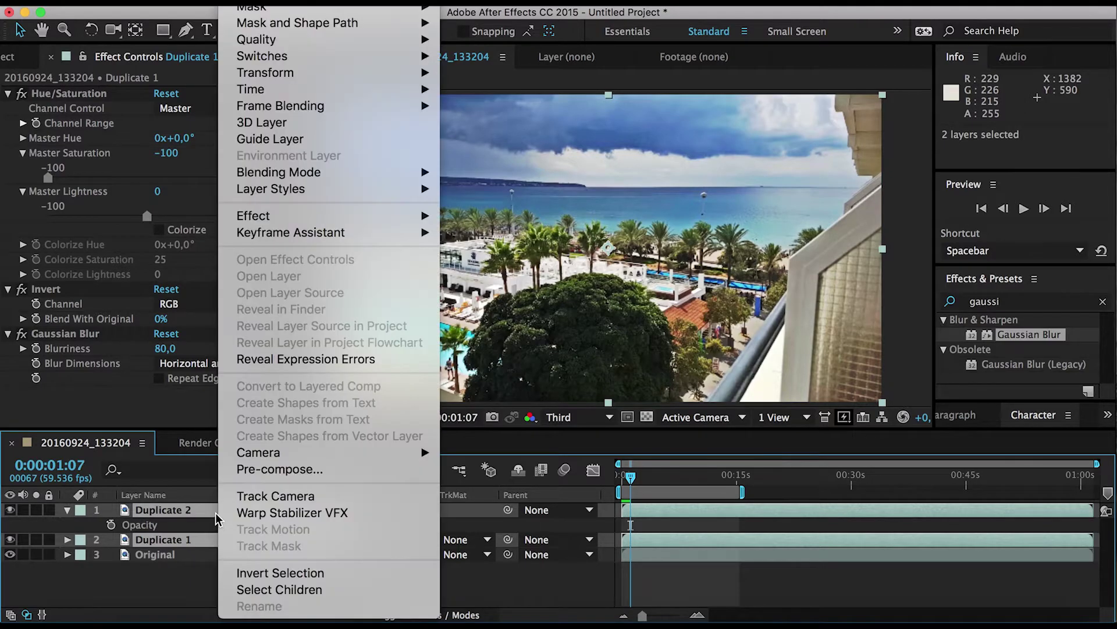
left_click(317, 468)
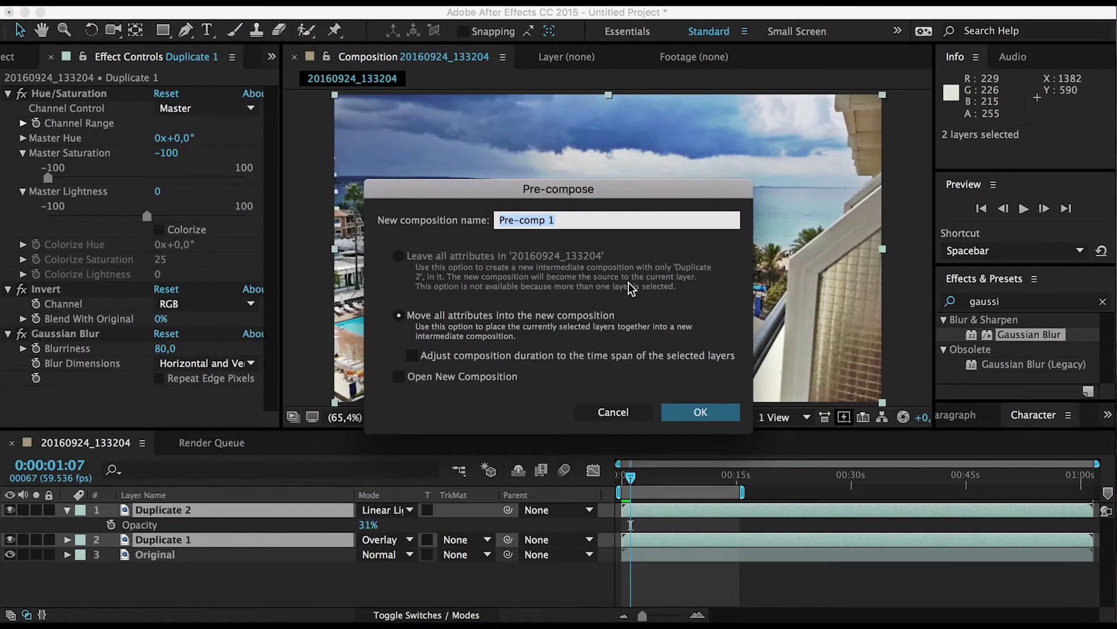
key("BackSpace")
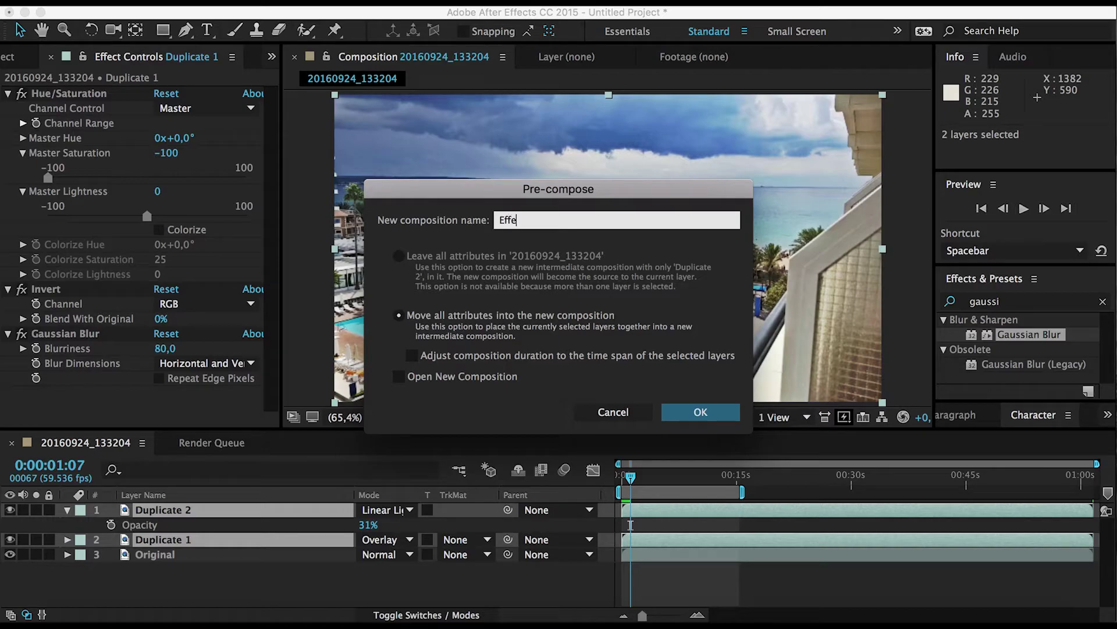
type("Effects")
key("Return")
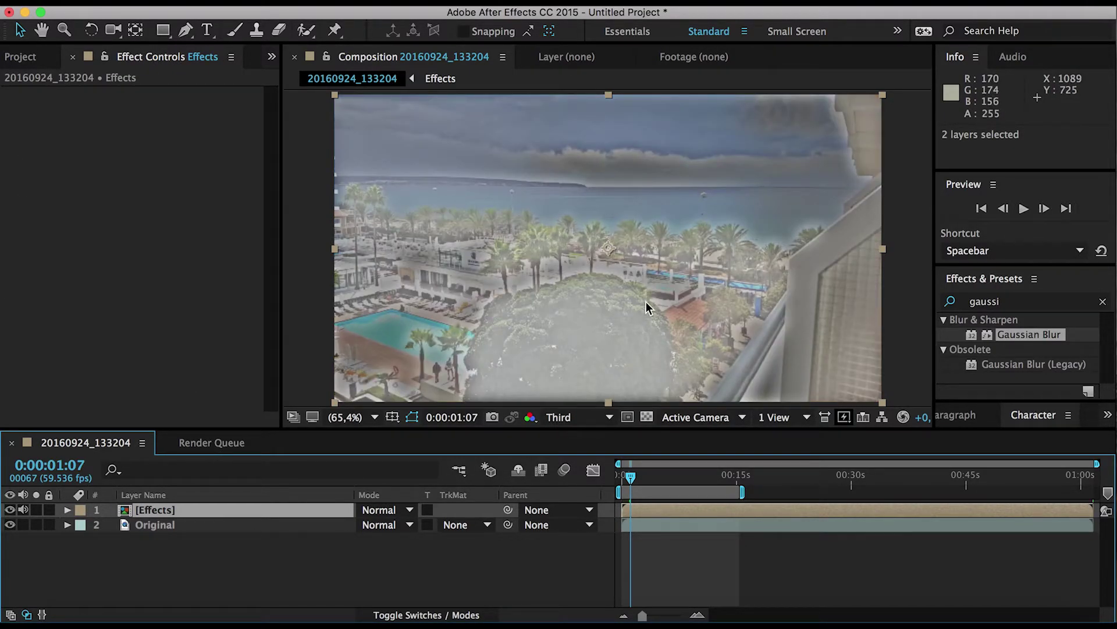
key("super+z")
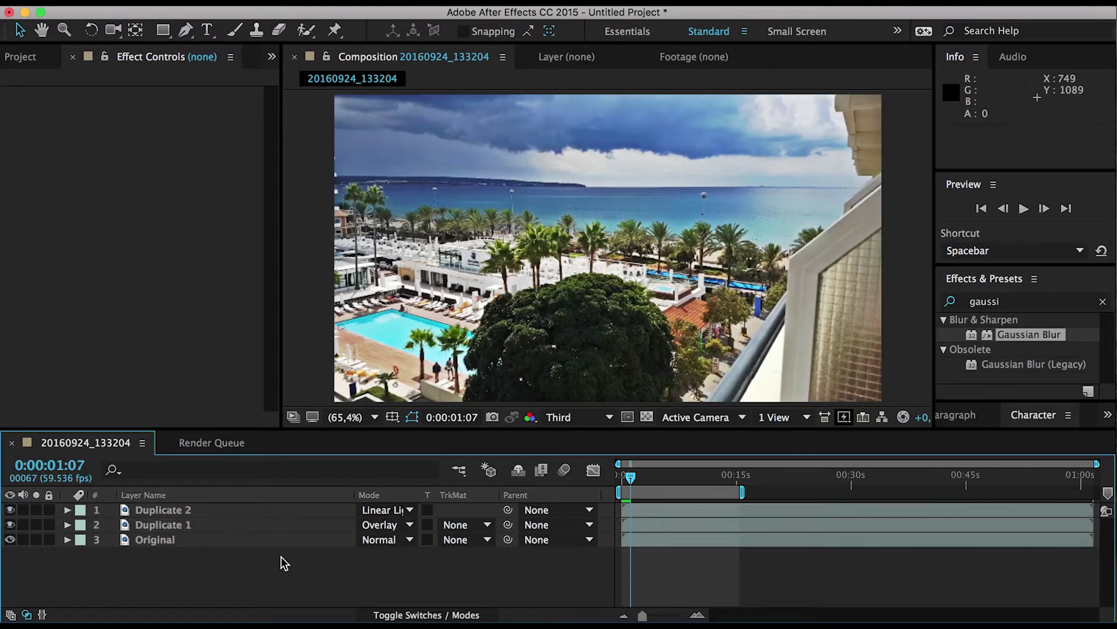
Step: Copy Original to the bottom and pre-compose Duplicate 2, Duplicate 1 and Original as 'Effects'
left_click(254, 540)
key("super+d")
left_click_drag(222, 539, 225, 588)
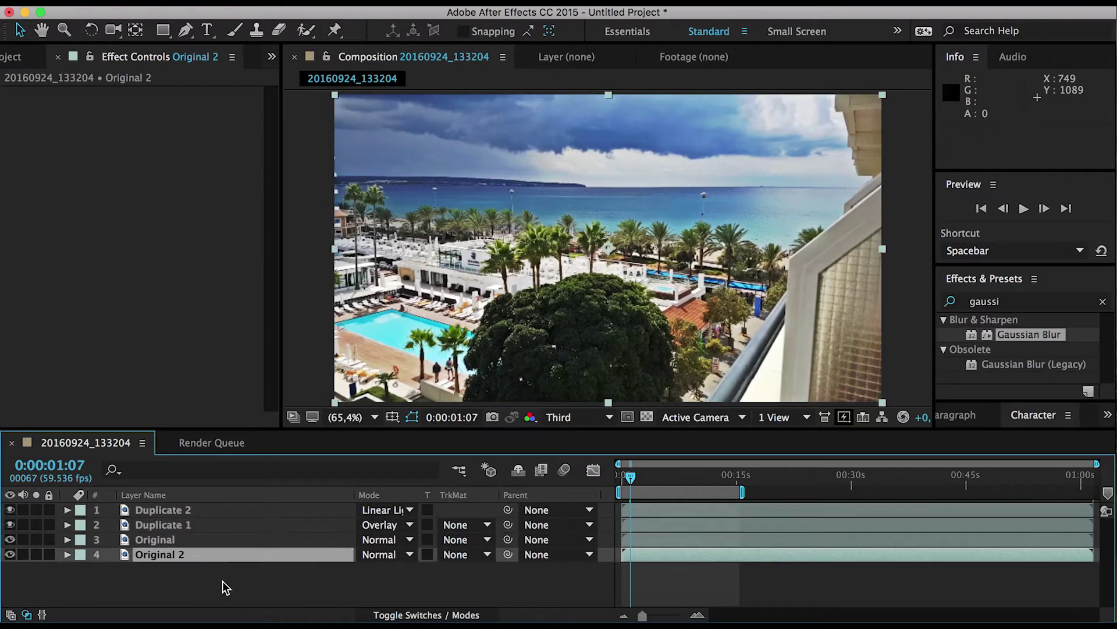
left_click(211, 540)
left_click(212, 510, "shift")
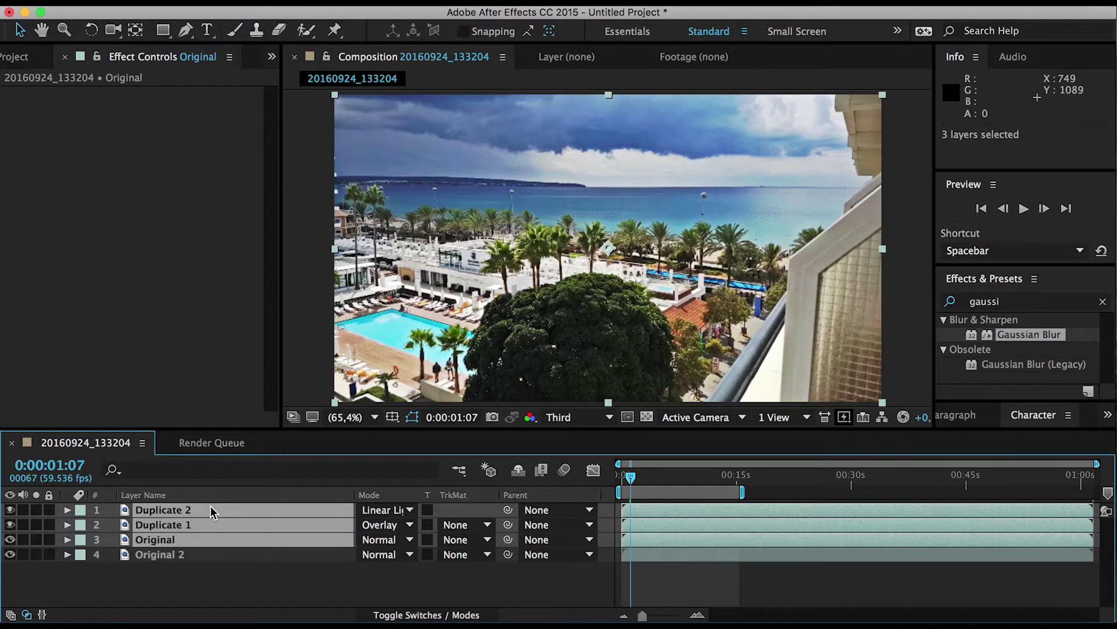
right_click(211, 511)
left_click(288, 467)
type("Eff")
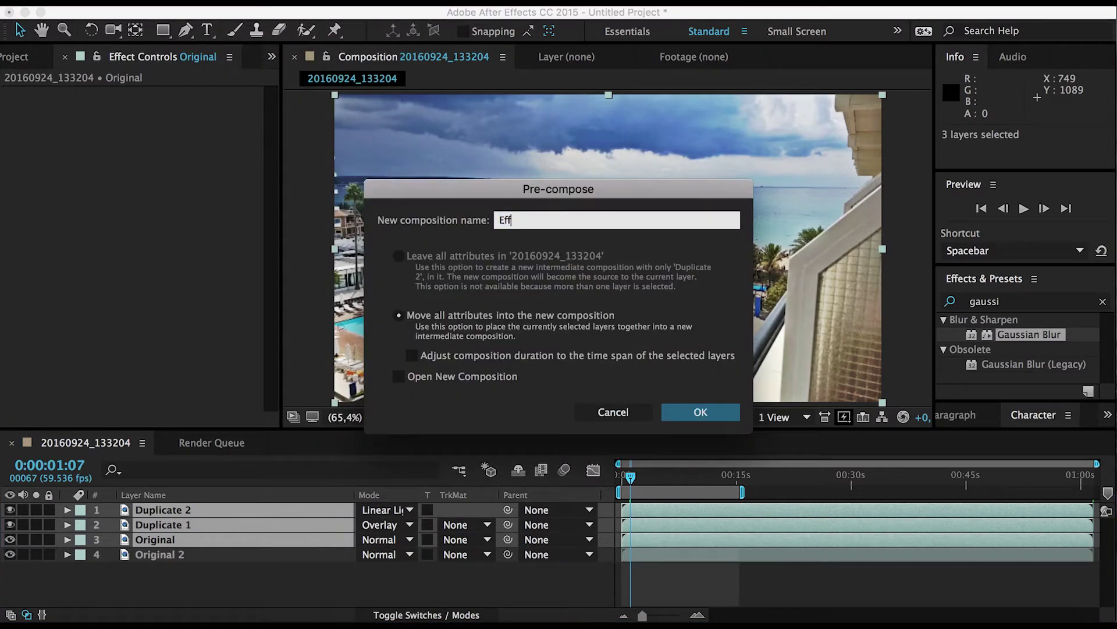
type("ects")
key("Return")
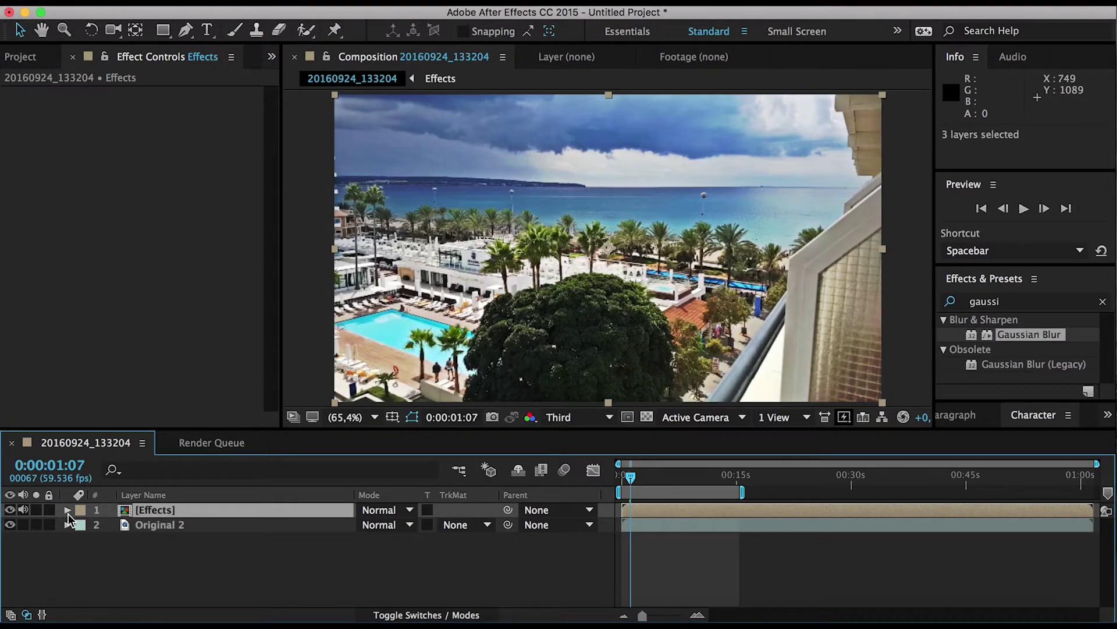
Step: Draw a rectangle mask over the right half of Effects and preview from the first frame
left_click(163, 30)
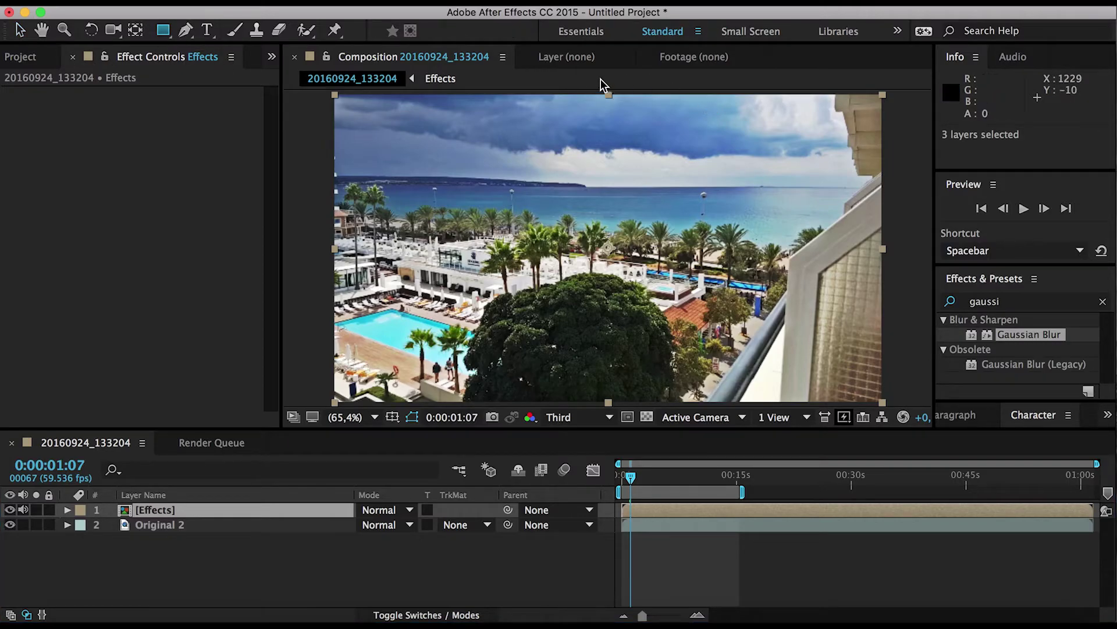
left_click_drag(609, 93, 895, 407)
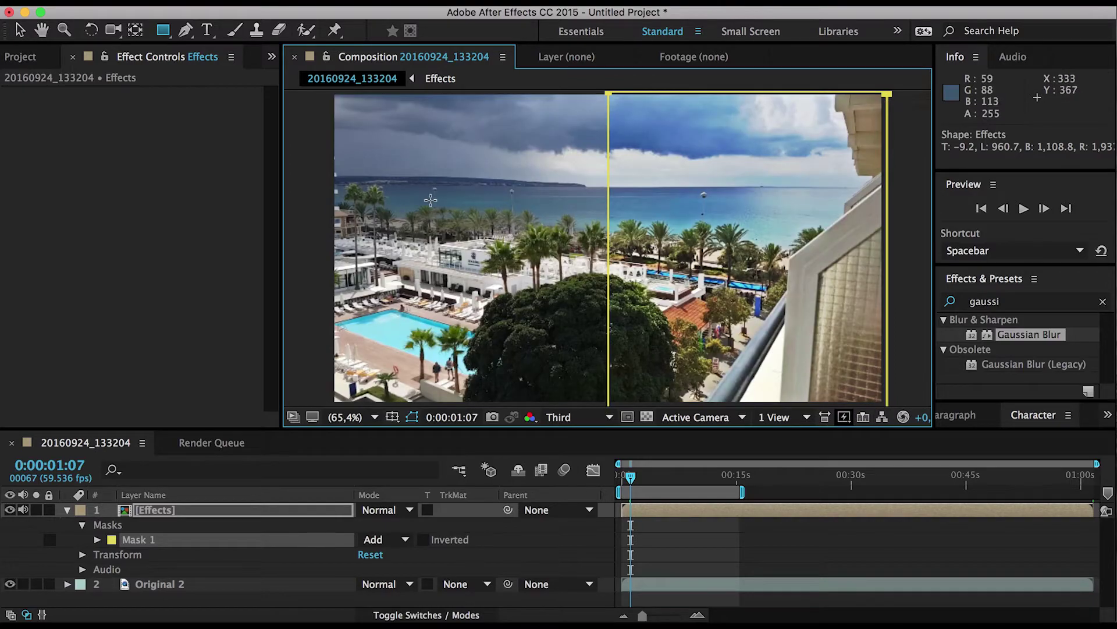
left_click(19, 30)
left_click(906, 209)
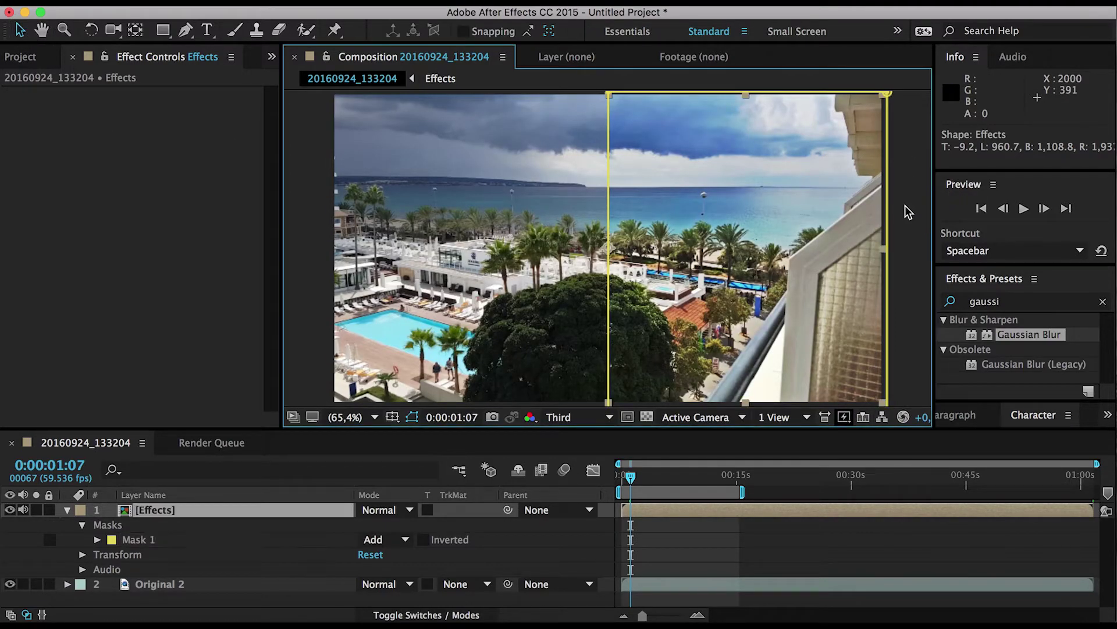
left_click(907, 209)
left_click(581, 484)
key("Home")
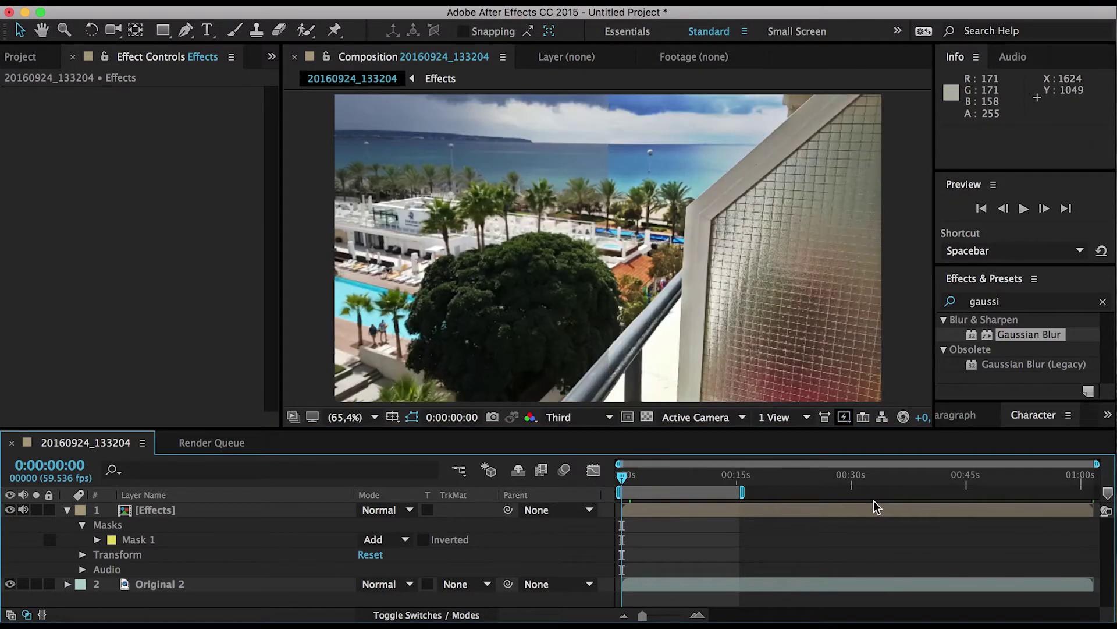
key("space")
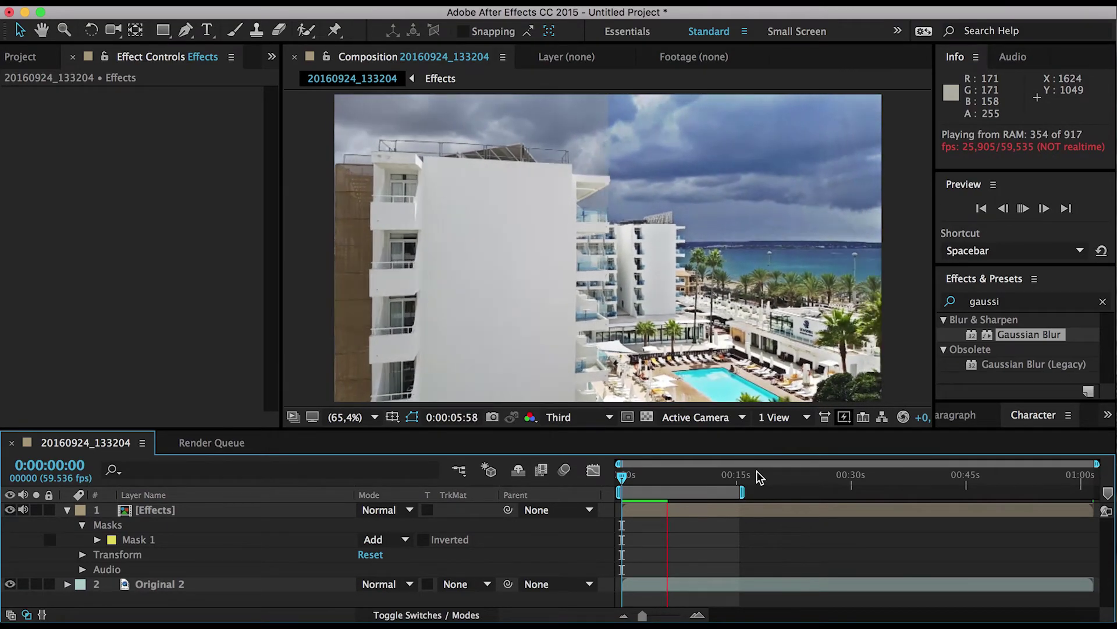
key("space")
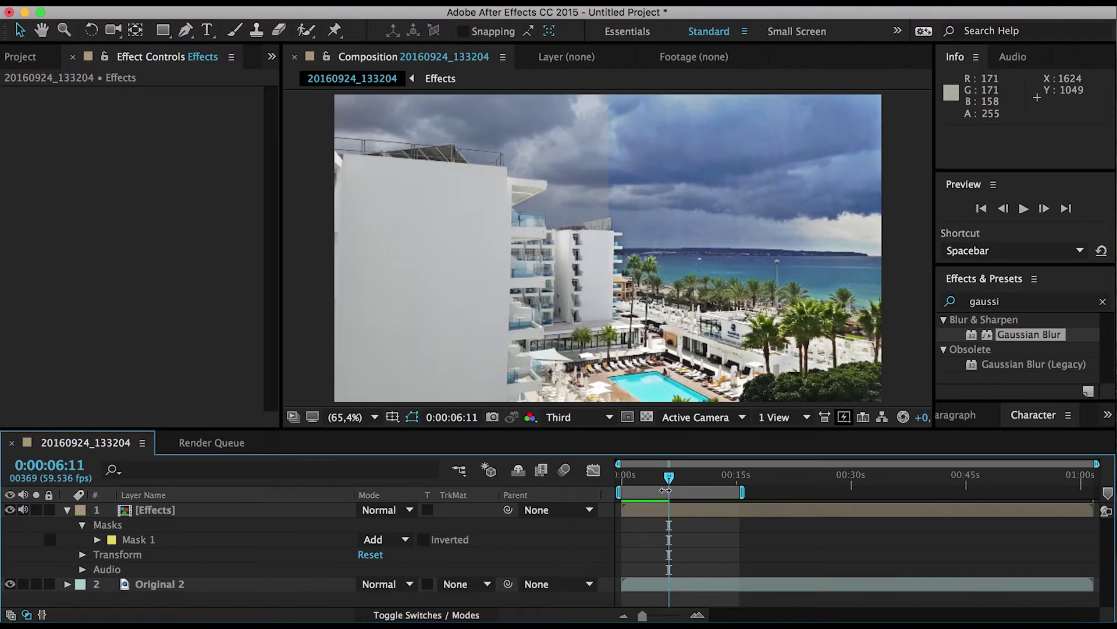
left_click_drag(654, 478, 592, 482)
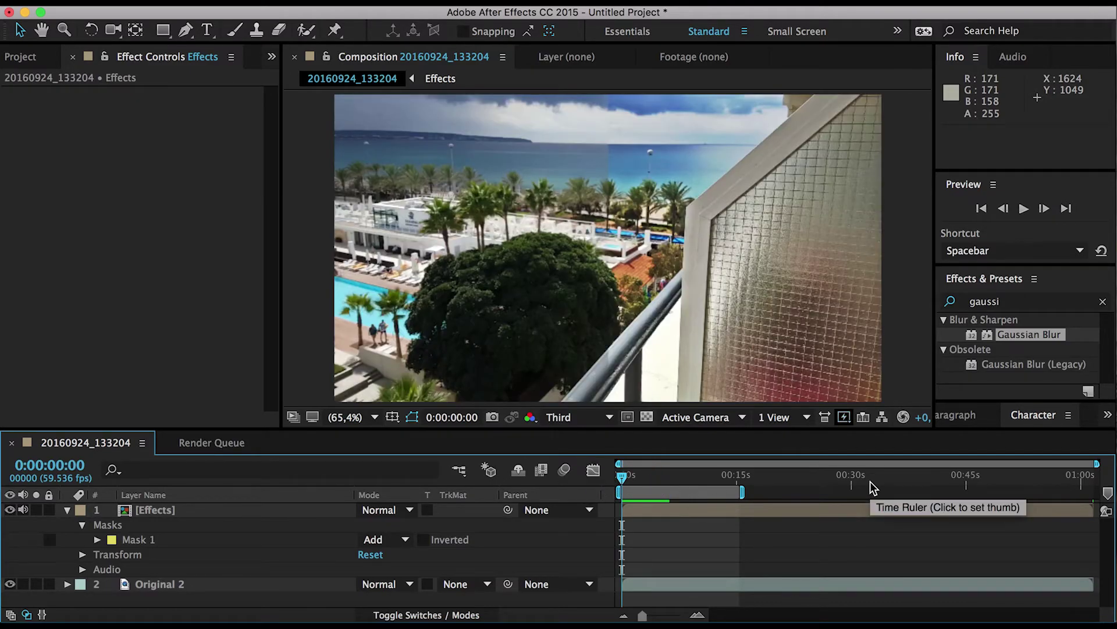